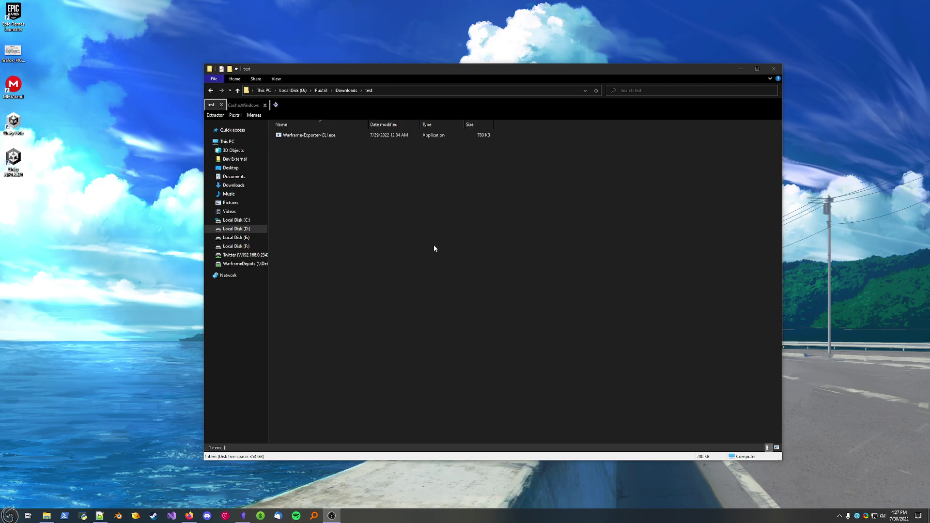
- Open the Cache.Windows folder inside the Warframe installation folder and look through its .cache and .toc files
click(243, 105)
click(399, 91)
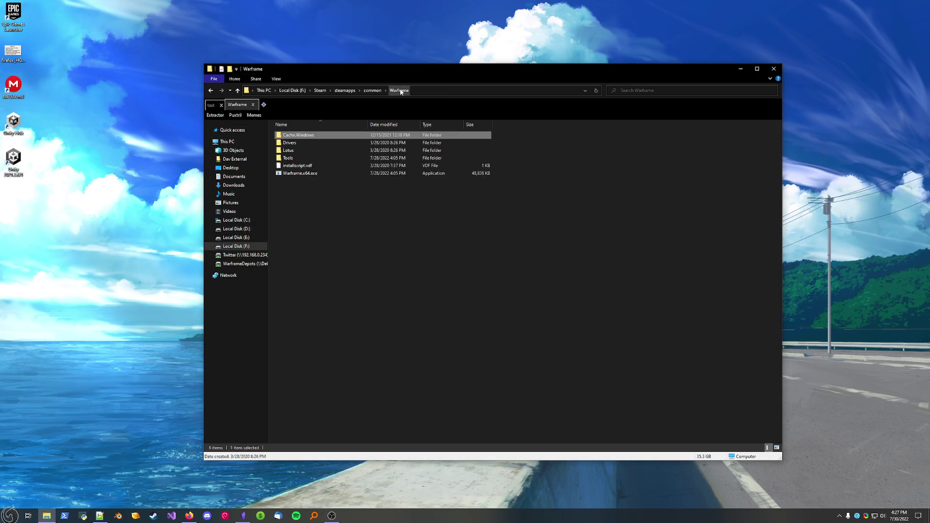
click(353, 242)
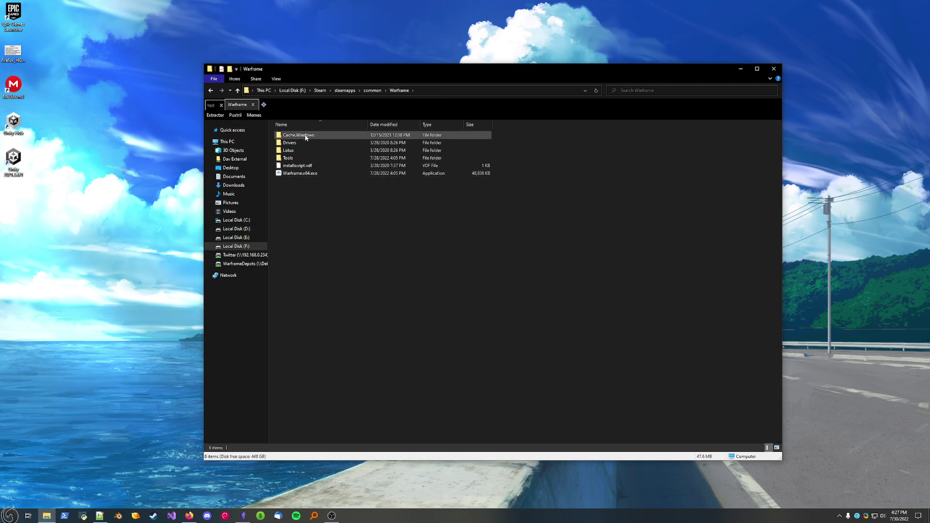
double_click(301, 135)
scroll(411, 186, down, 10)
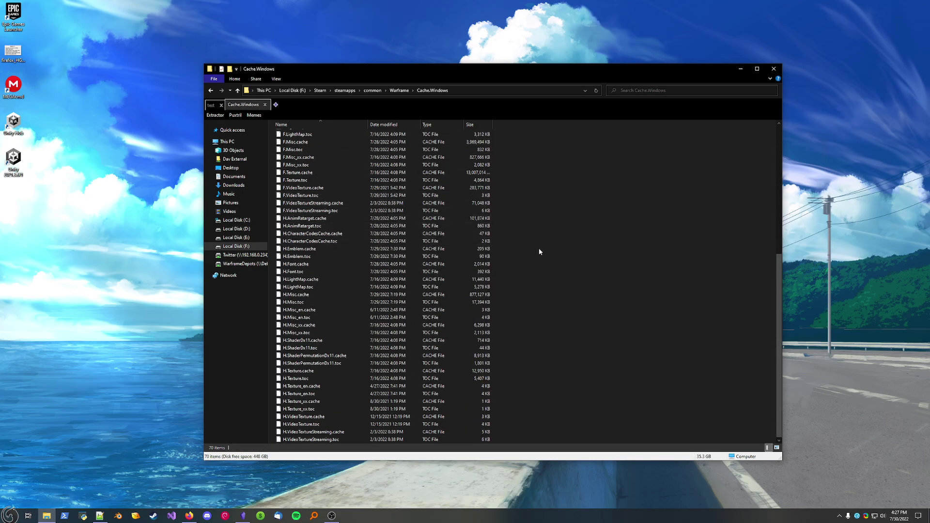
scroll(528, 214, up, 7)
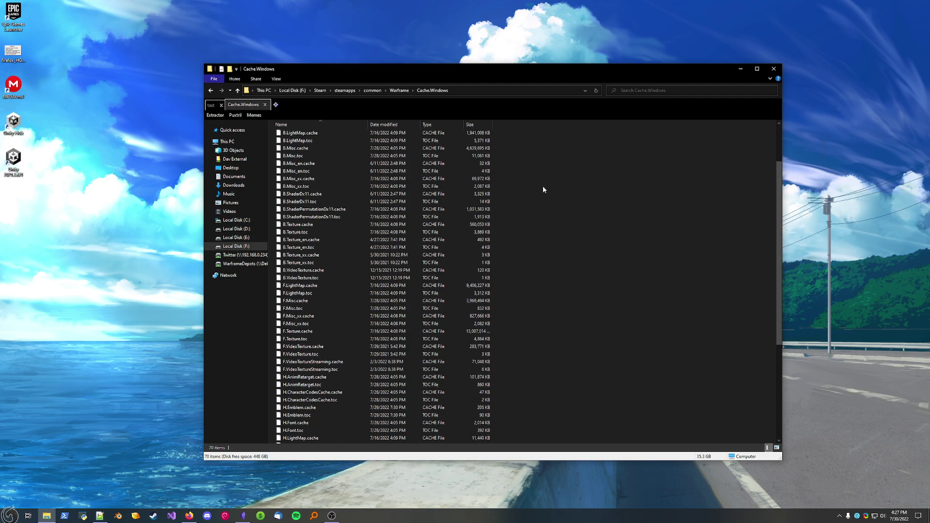
scroll(335, 310, down, 7)
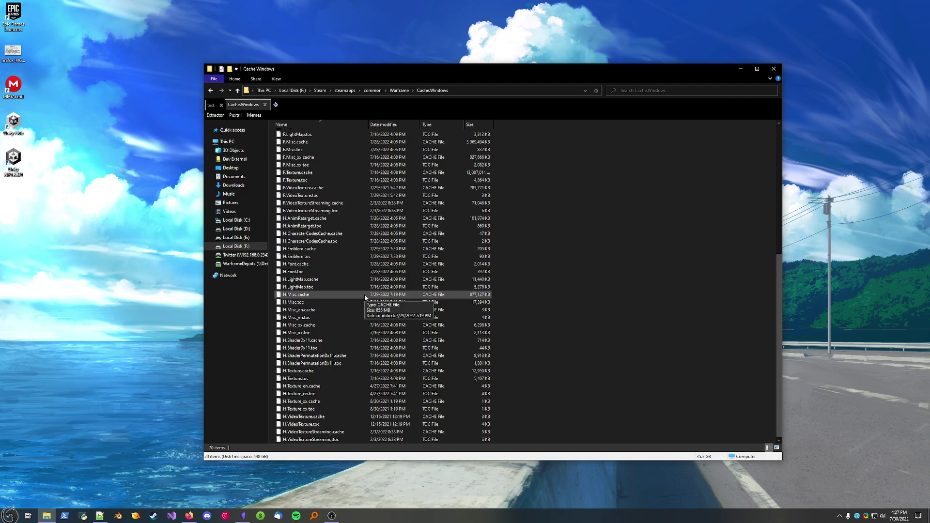
scroll(339, 218, up, 10)
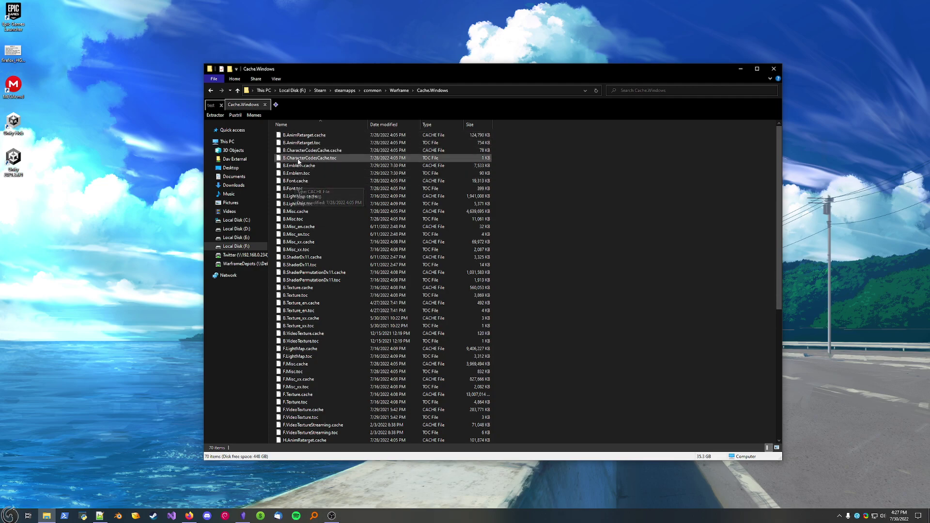
- Examine how the package files pair up, from B.AnimRetarget.cache and B.AnimRetarget.toc through B.Misc_en.cache to F.LightMap.toc
click(298, 136)
click(298, 143)
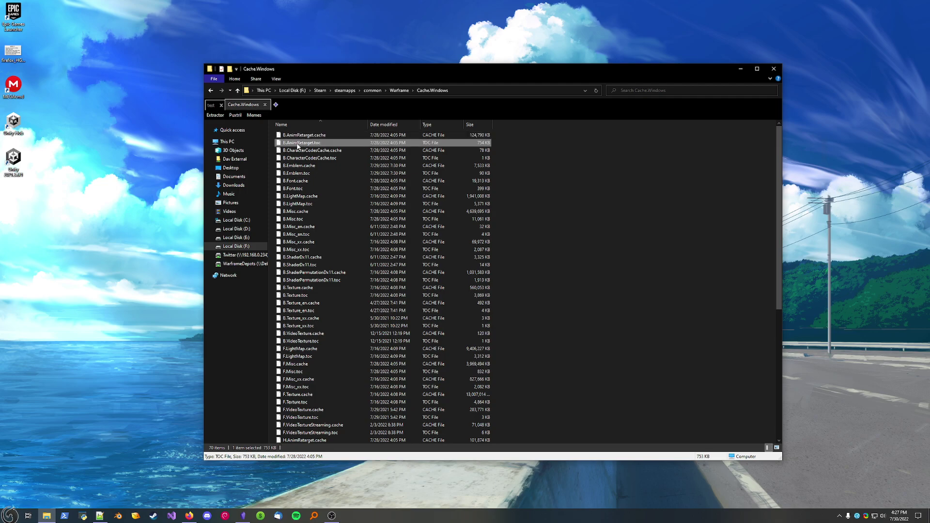
click(303, 136)
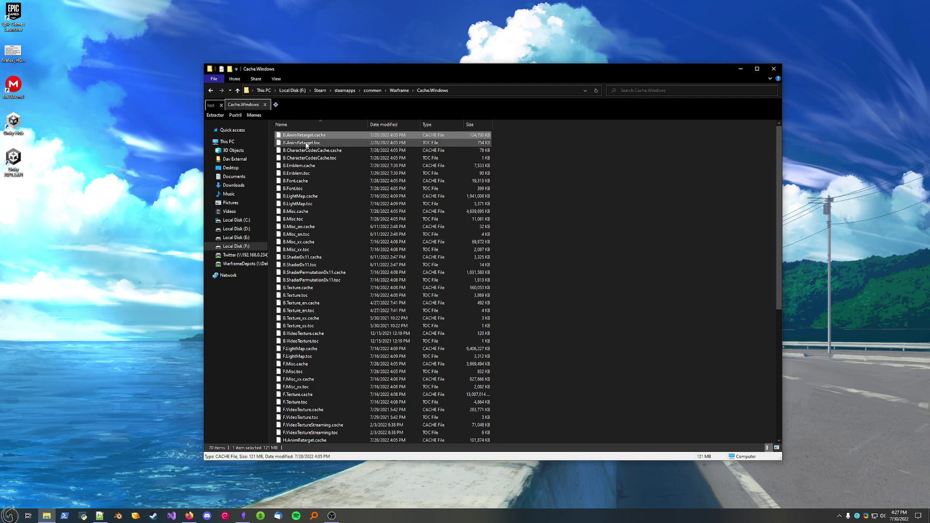
click(307, 144)
click(306, 139)
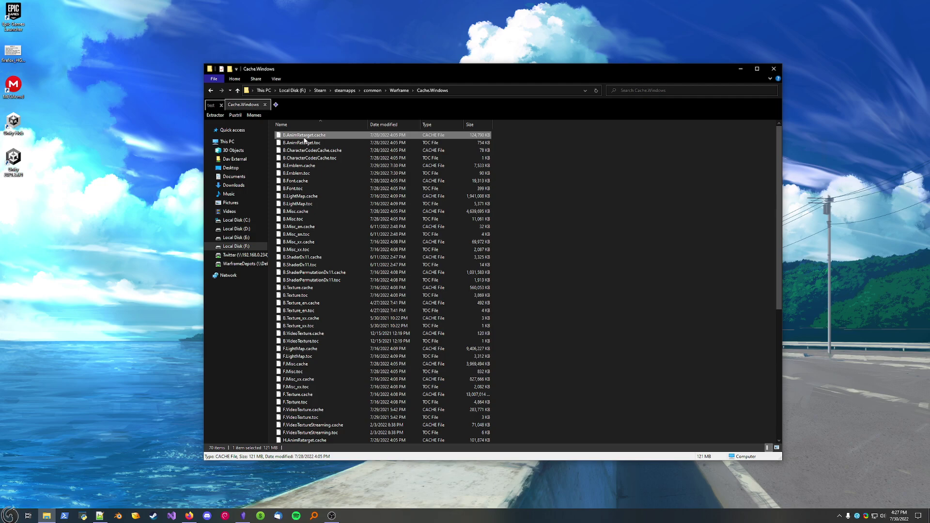
click(298, 226)
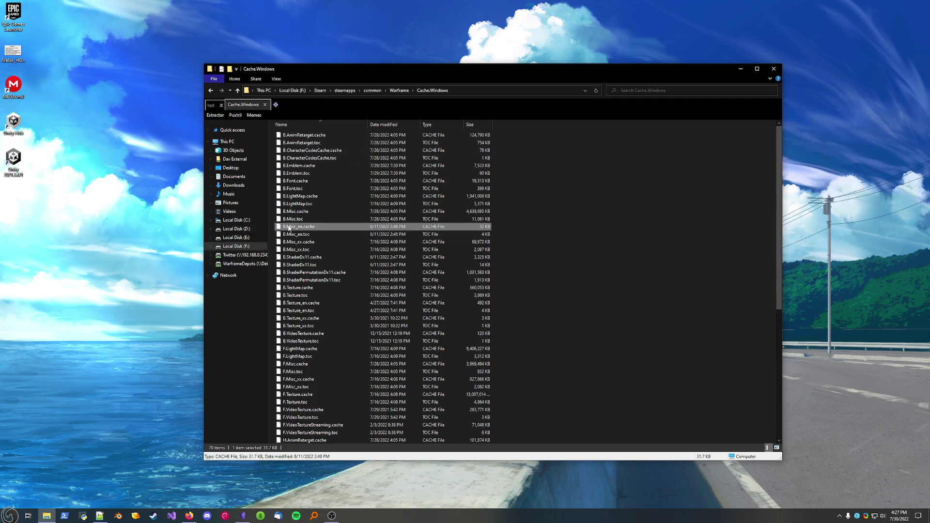
scroll(299, 241, down, 2)
scroll(300, 240, down, 1)
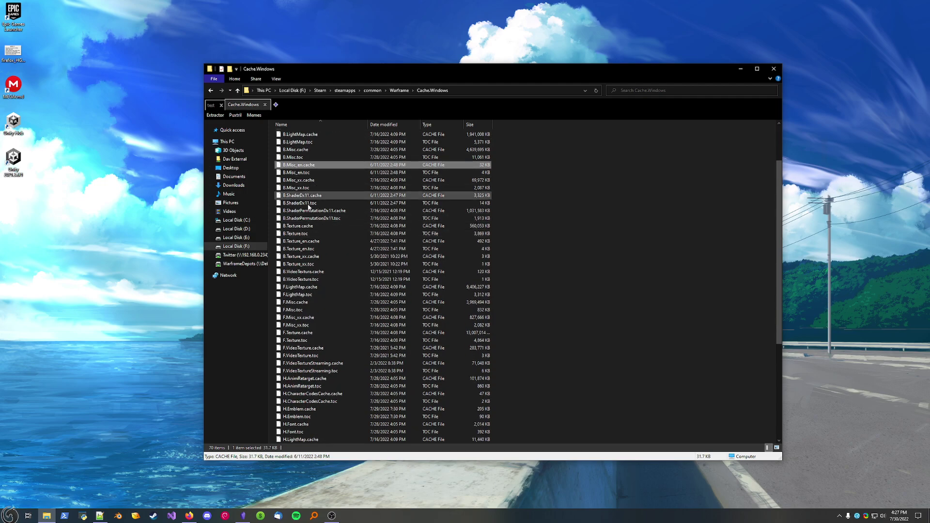
click(303, 235)
scroll(304, 239, down, 2)
click(307, 249)
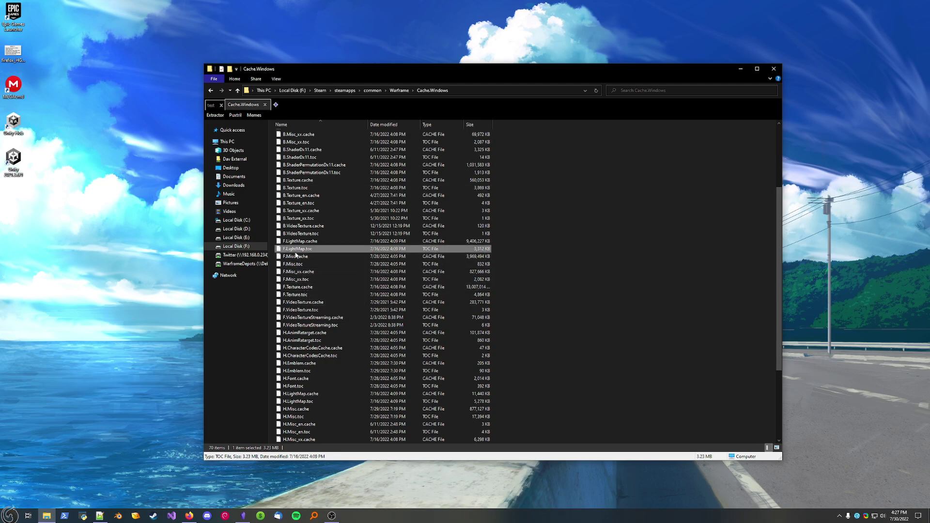
scroll(312, 242, up, 5)
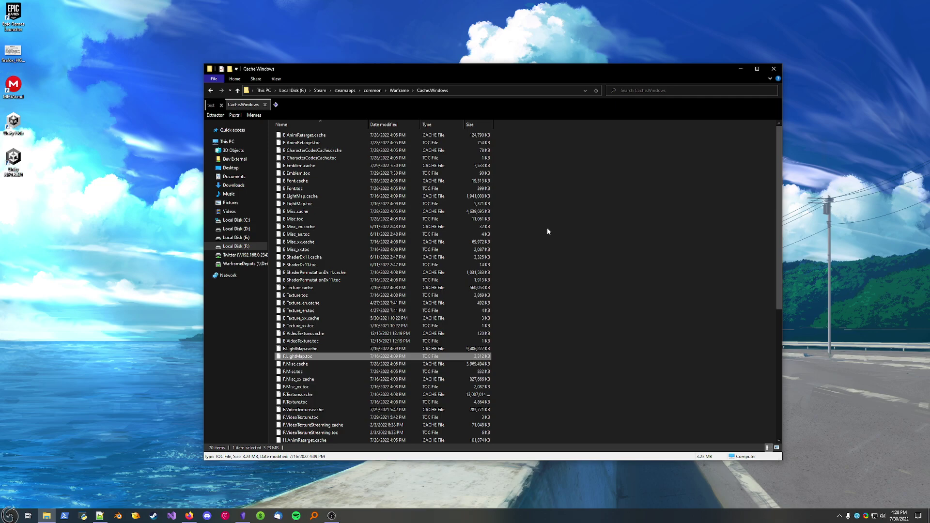
- Compare the Texture and Misc packages by selecting B.Texture.toc and B.Misc.toc in turn
click(324, 296)
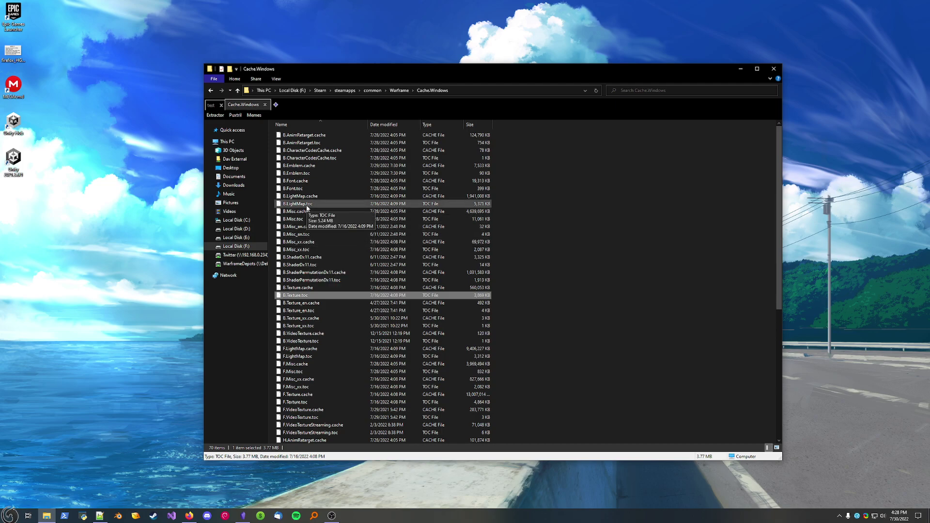
click(292, 221)
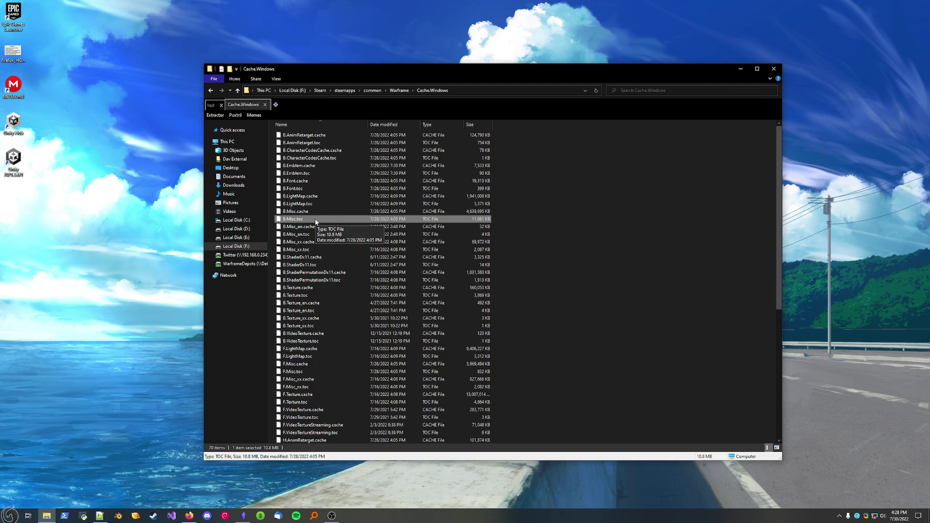
click(309, 295)
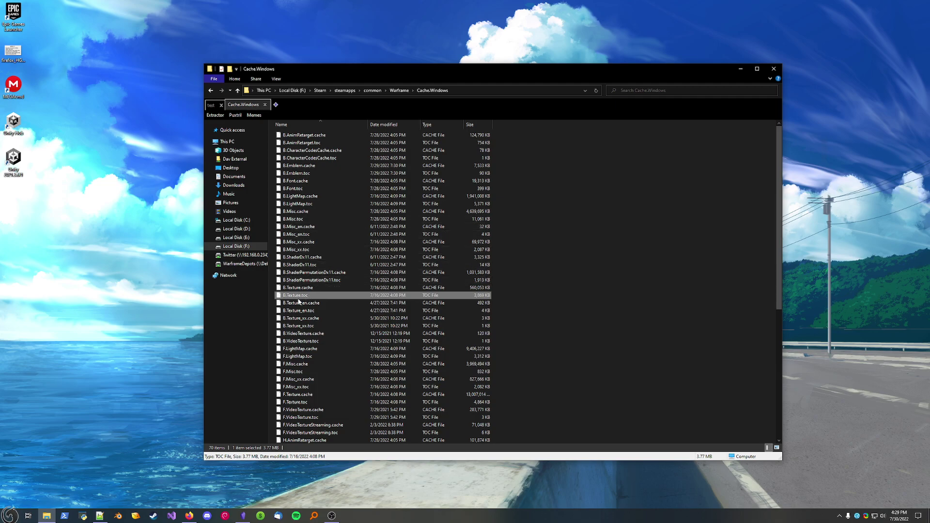
click(296, 219)
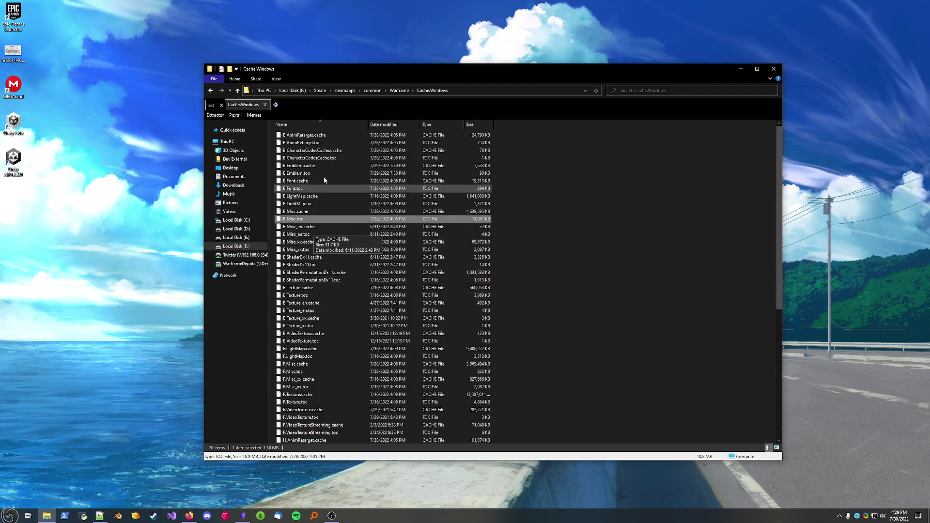
- Open a PowerShell window in the test folder containing Warframe-Exporter-CLI.exe and move it over the file window
click(210, 105)
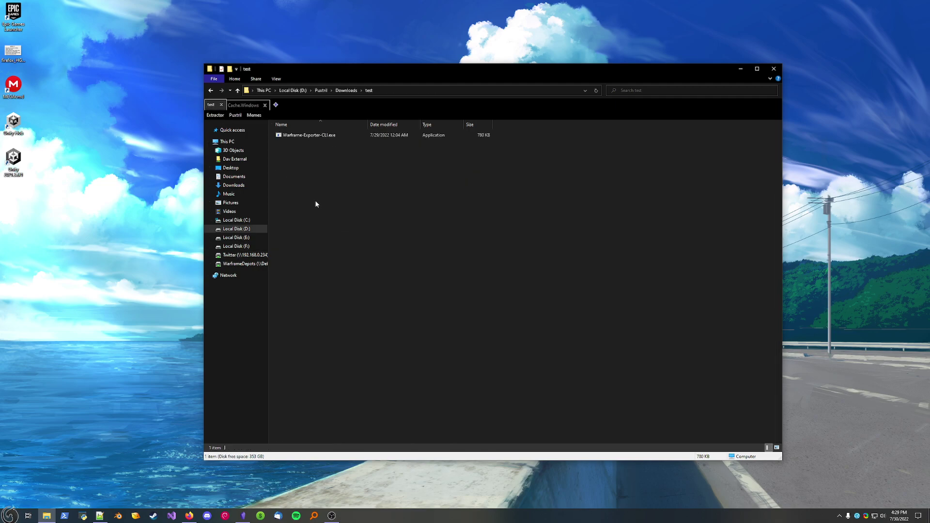
right_click(334, 178)
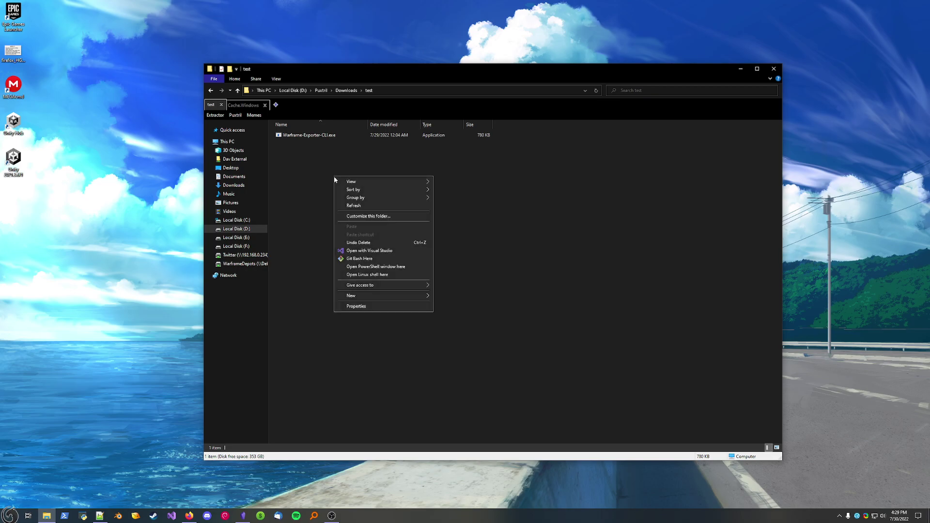
click(404, 267)
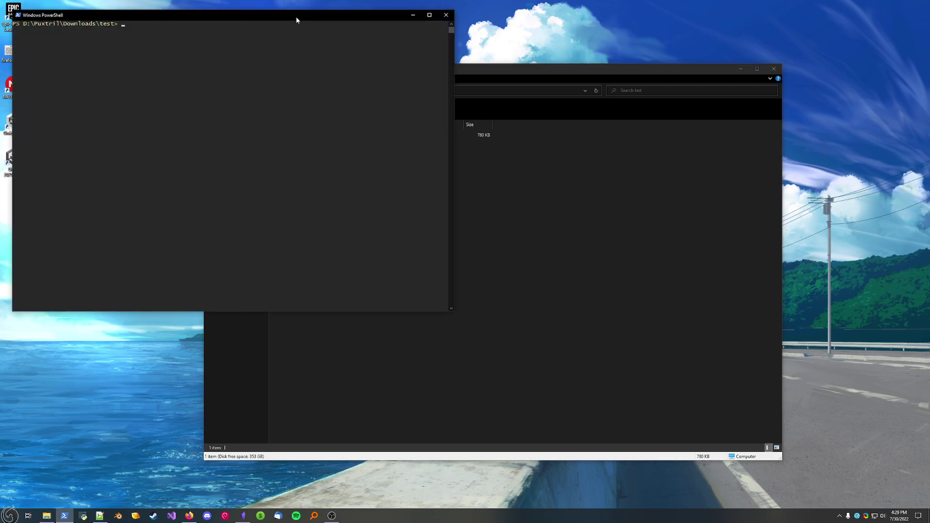
drag(297, 19, 502, 143)
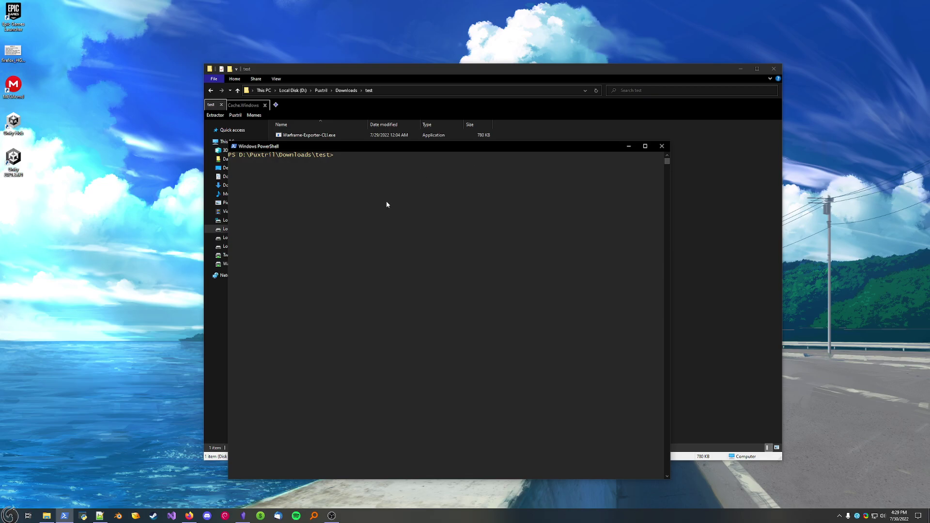
- Run .\Warframe-Exporter-CLI.exe --help and review the "One of" group of extraction and listing options
text(.\Warfr)
key(Tab)
text(--help)
drag(411, 479, 412, 499)
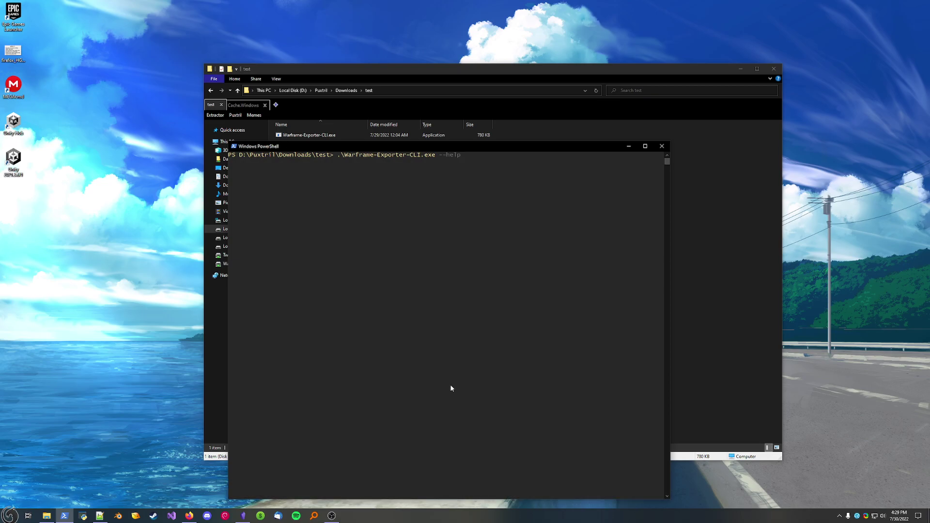
key(Return)
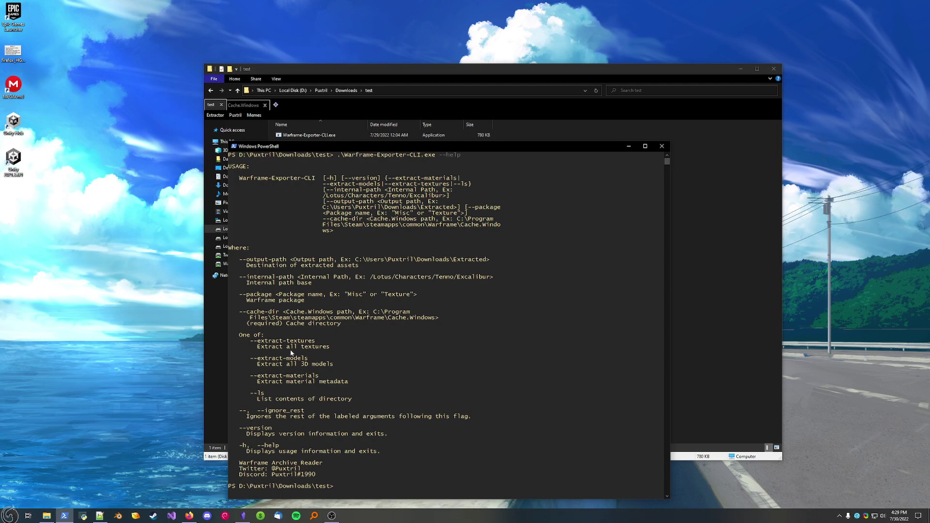
drag(231, 333, 353, 400)
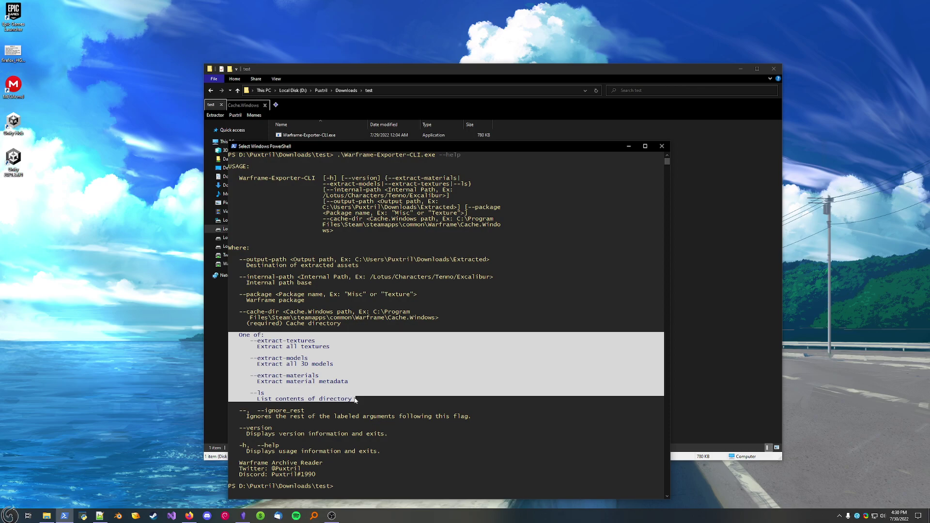
- Try to run .\Warframe-Exporter-CLI.exe --ls F:\Steam\steamapps\common\Warframe\Cache.Windows --package Misc
text(.\)
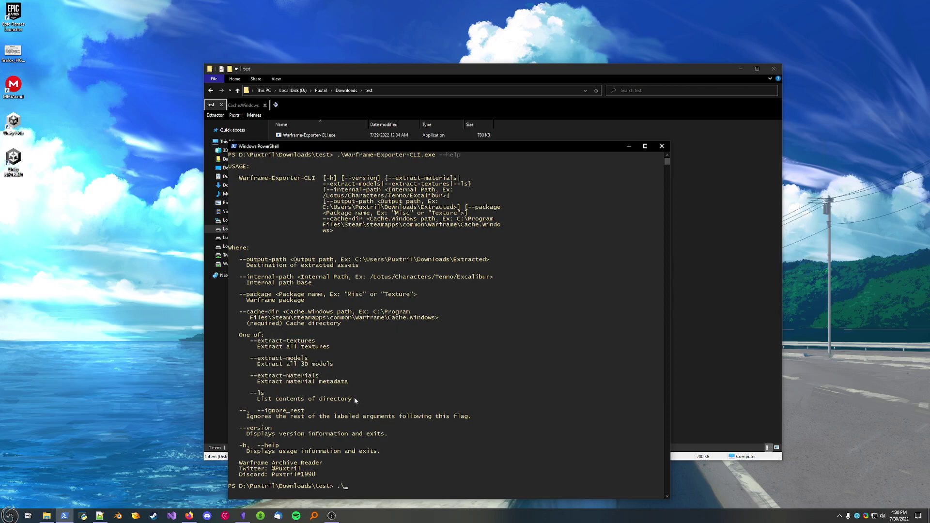
text(War)
key(Tab)
text(--ls)
drag(348, 324, 236, 312)
click(466, 476)
text(steama)
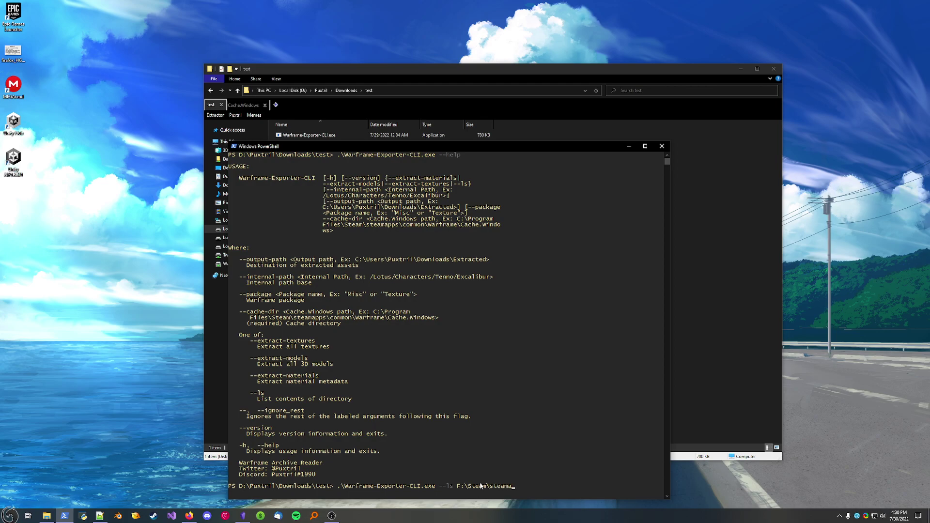
text(pps\como)
text(mon\Warframe\)
text(Cache.Windows\)
text( --package)
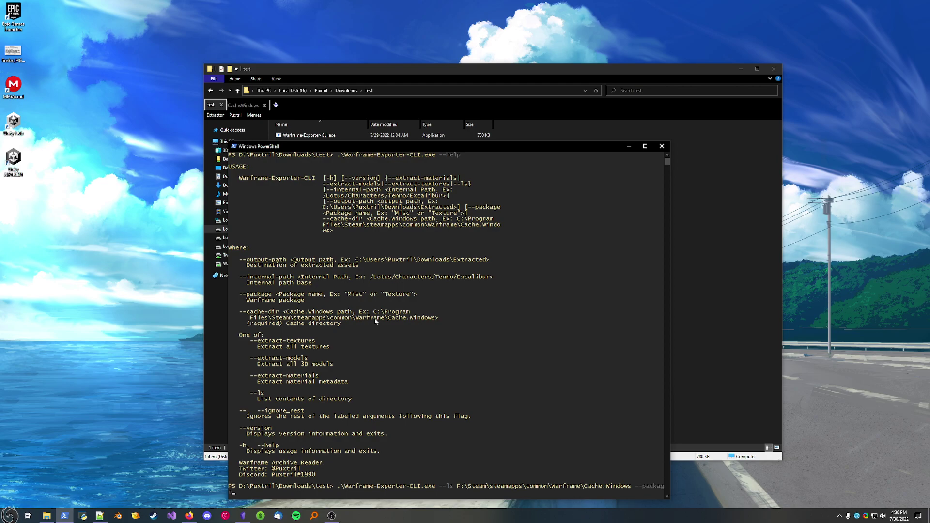
text( Misc)
key(Return)
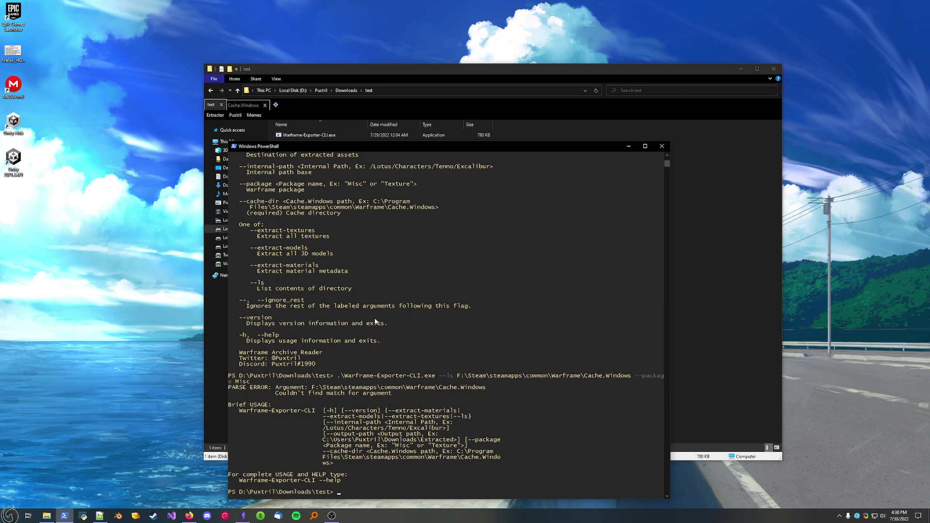
- Insert --cache-dir before the Cache.Windows path in the previous command and rerun it to list the Misc package's root
key(Up)
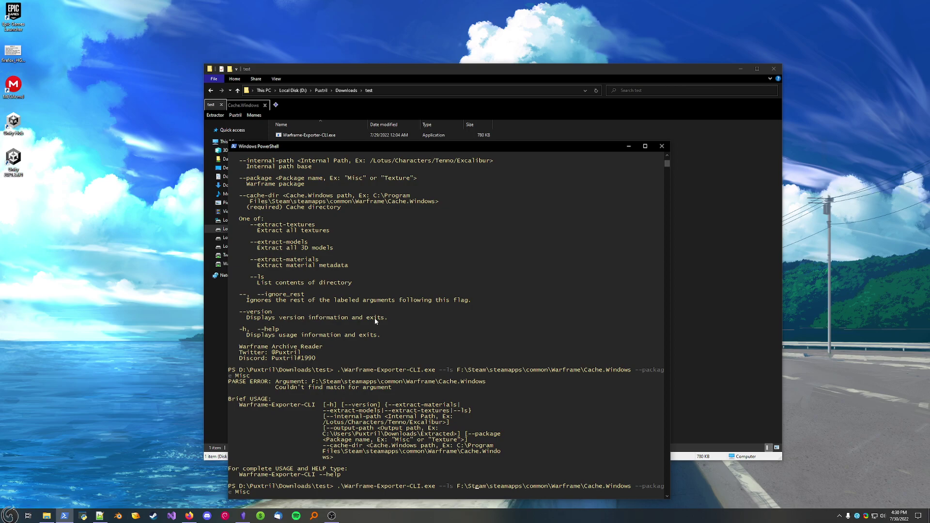
text(--cache-dr)
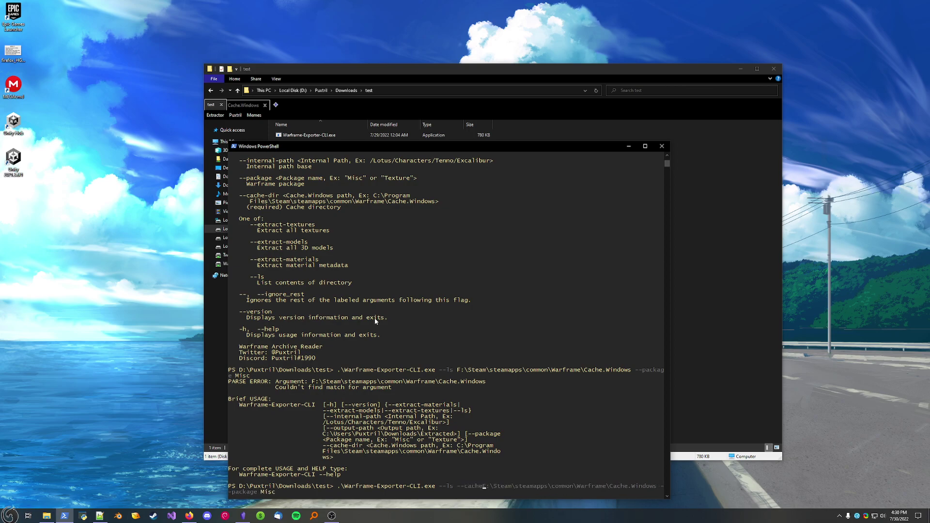
key(Left)
text(i)
key(Right)
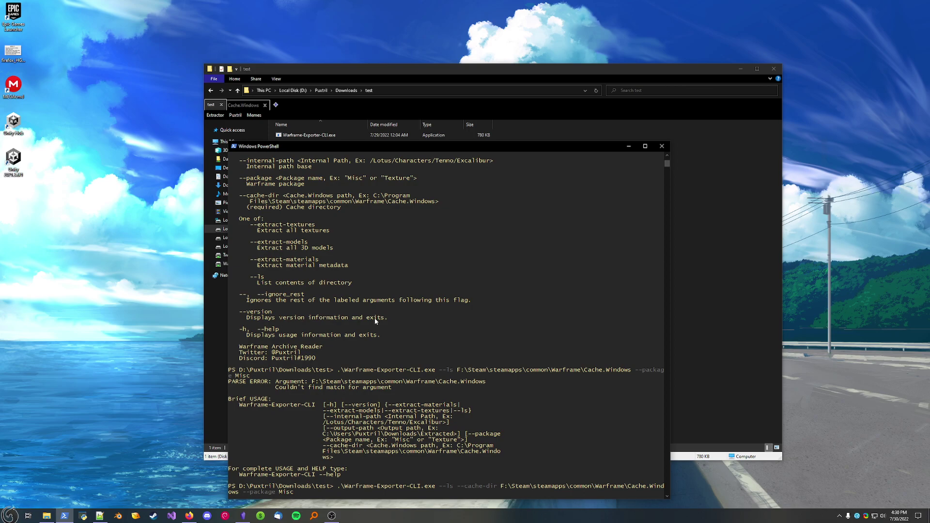
key(Return)
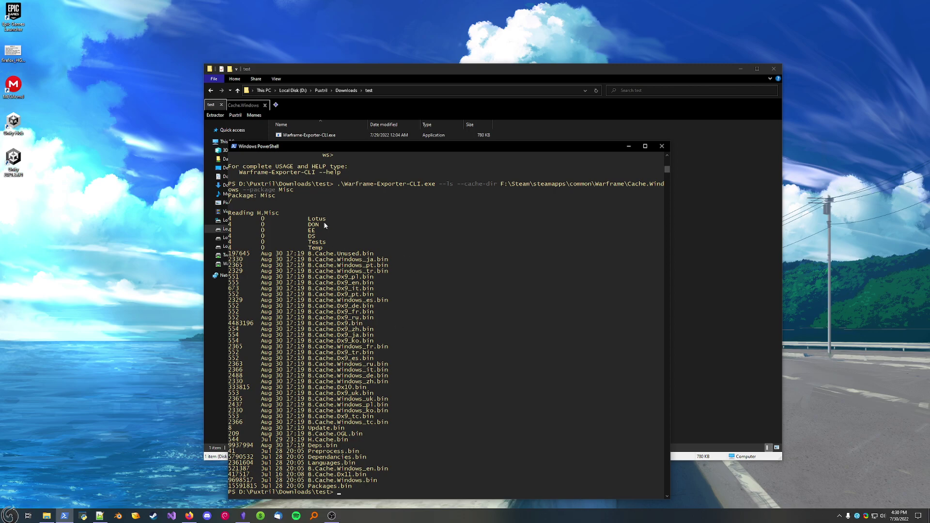
- Try to list the Lotus folder by appending /Lotus to the previous Misc listing command and running it
drag(327, 220, 229, 219)
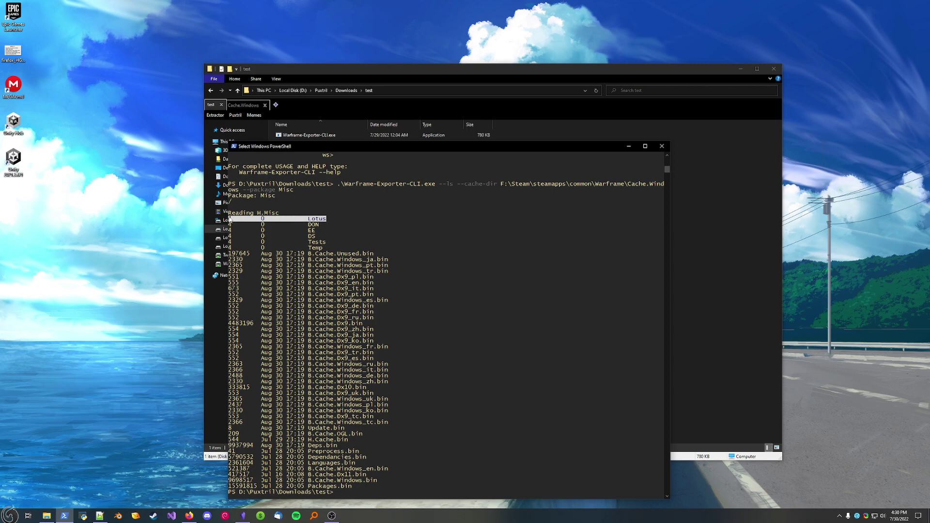
click(550, 231)
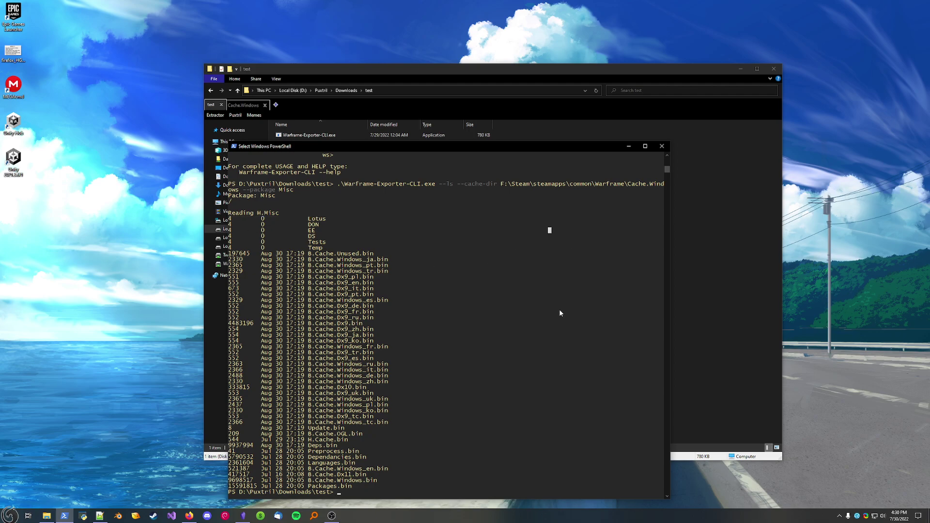
key(Escape)
key(Up)
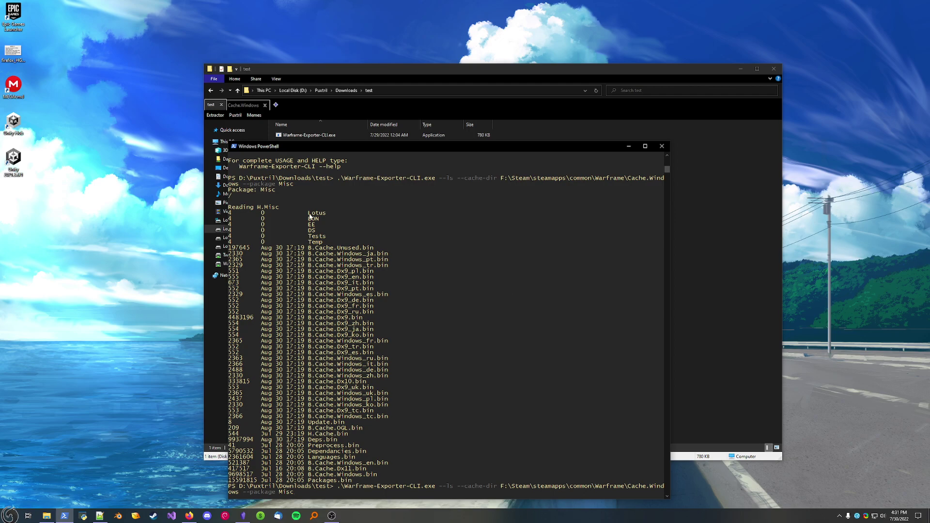
scroll(339, 347, up, 20)
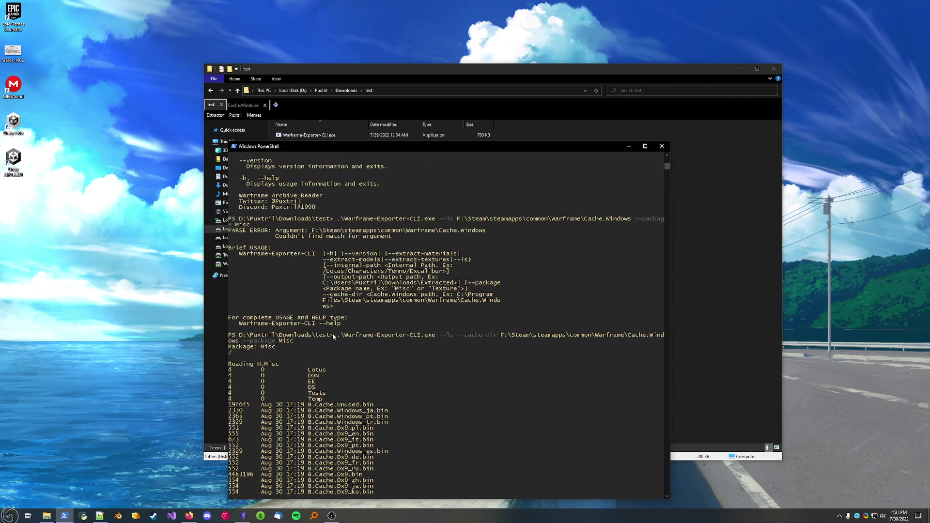
drag(290, 253, 229, 236)
scroll(413, 288, down, 6)
scroll(413, 288, down, 20)
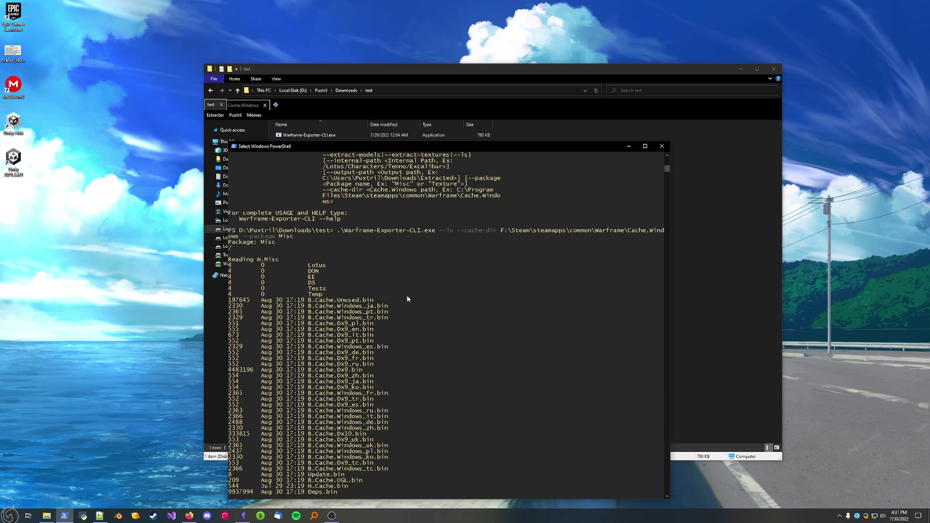
click(420, 348)
text(/Lotus)
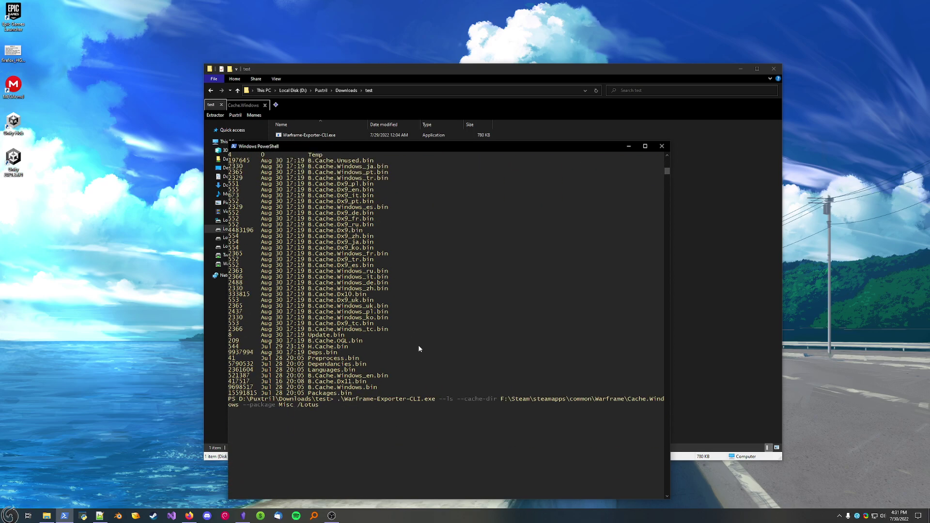
key(Return)
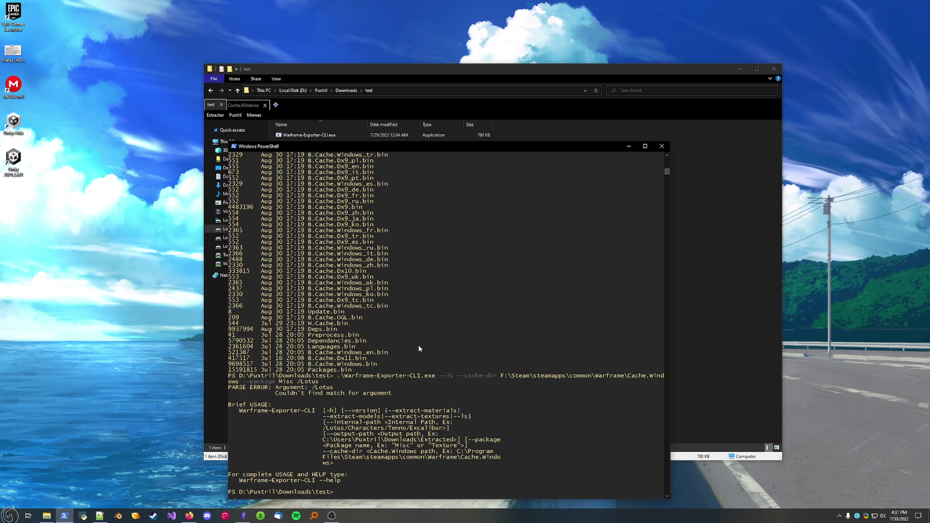
- Insert --internal-path before /Lotus in the previous command and rerun it to list that folder in the Misc package
key(Up)
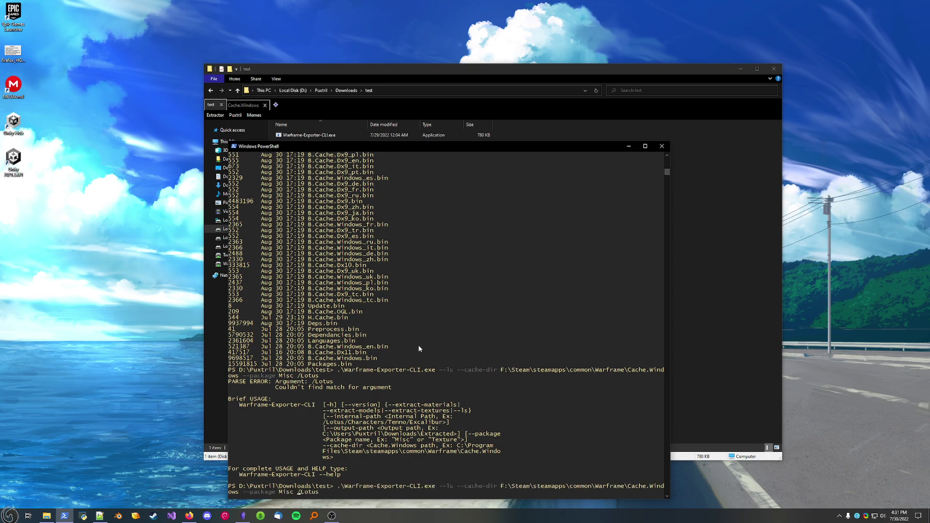
text(--internal-)
text(path)
key(Return)
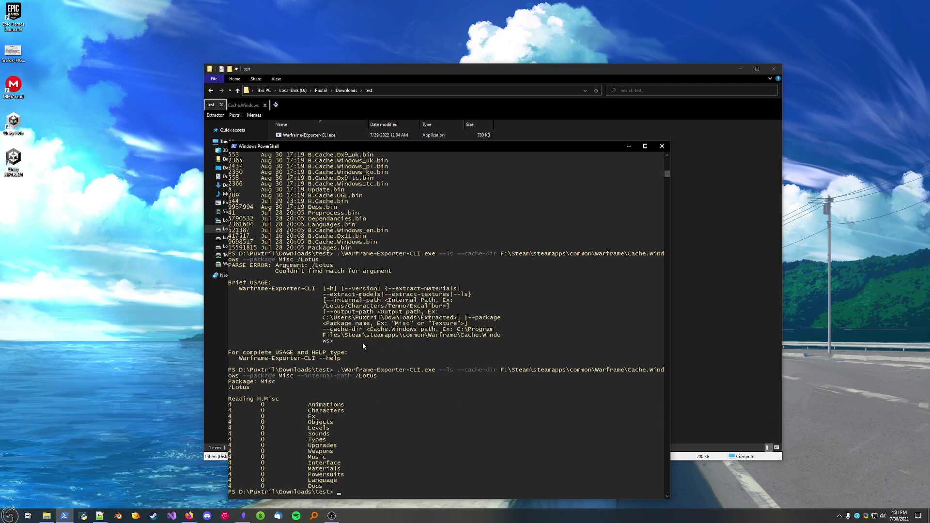
- List /Lotus/Characters and its subfolder /Lotus/Characters/Tenno in the Misc package by extending the internal path
key(Up)
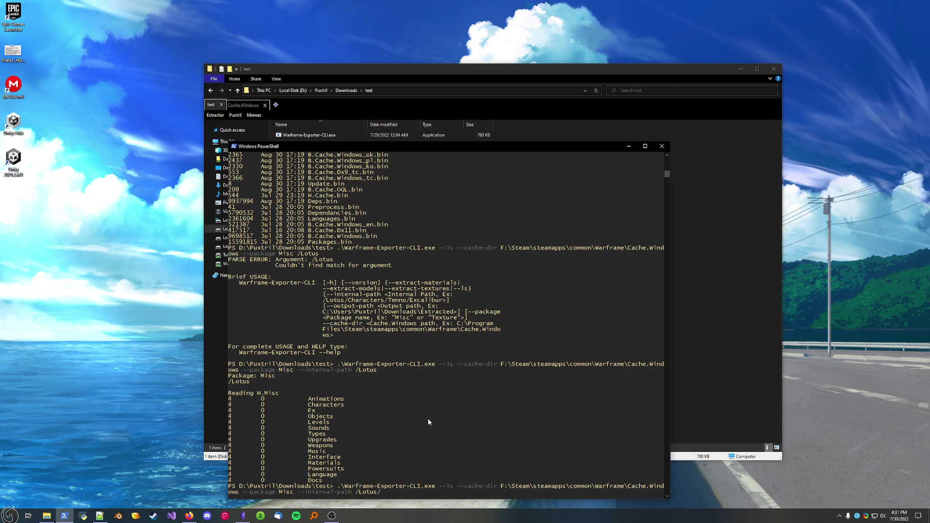
text(/Characters)
key(Return)
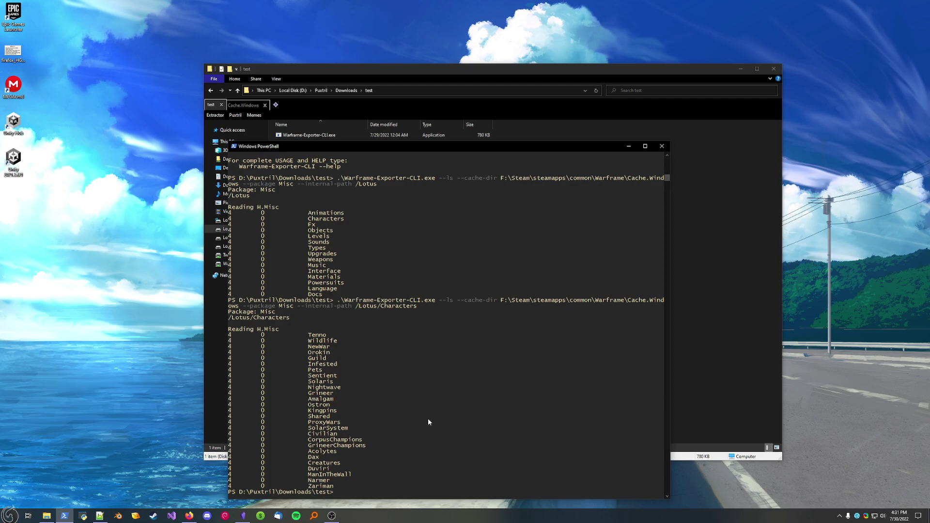
key(Up)
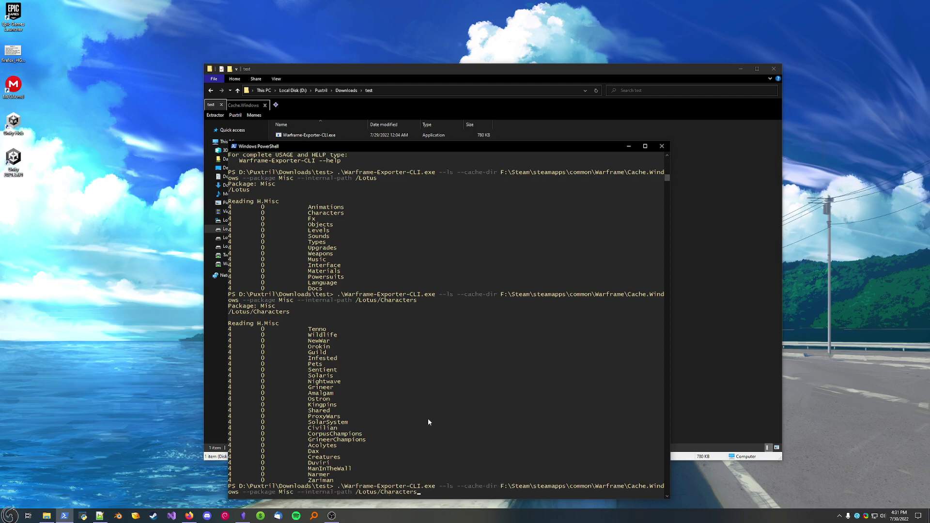
text(/Tenno)
key(Return)
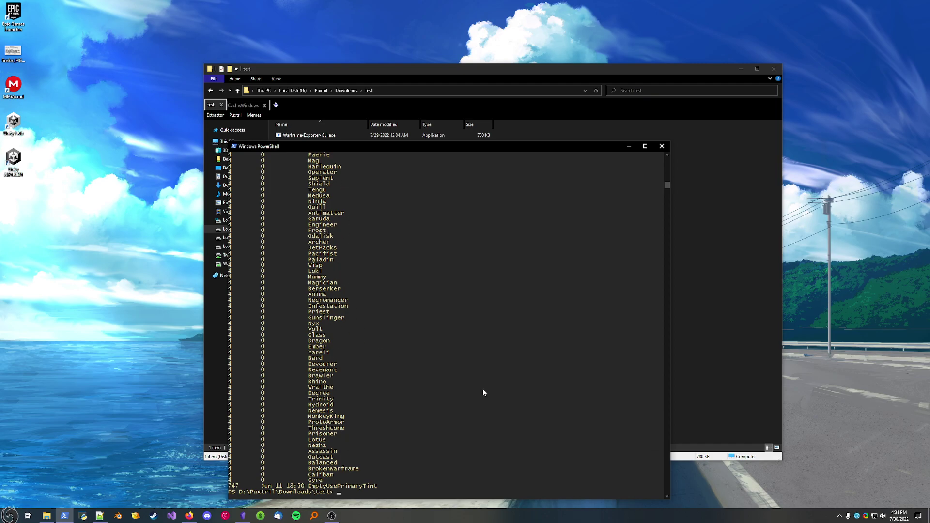
- Extend the internal path to /Lotus/Characters/Tenno/Excalibur and run the listing for the Misc package
key(Up)
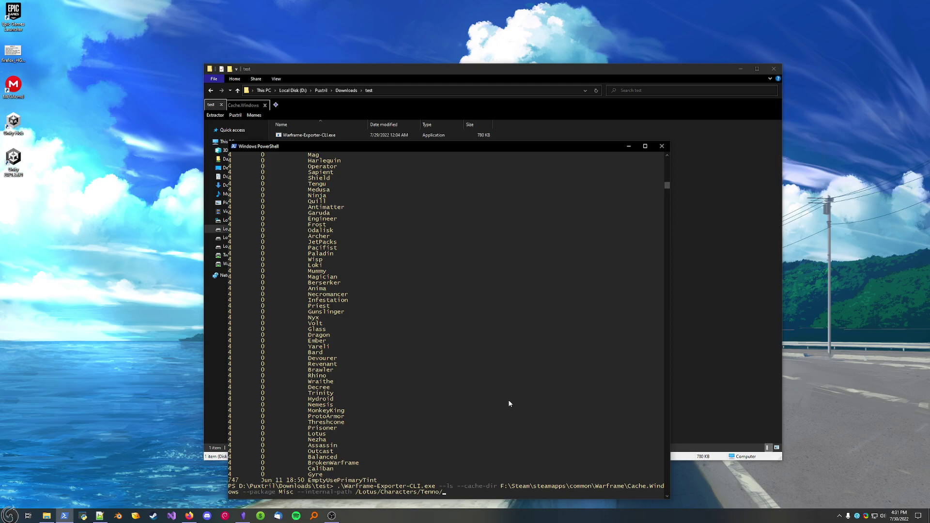
text(Excalibur)
key(Return)
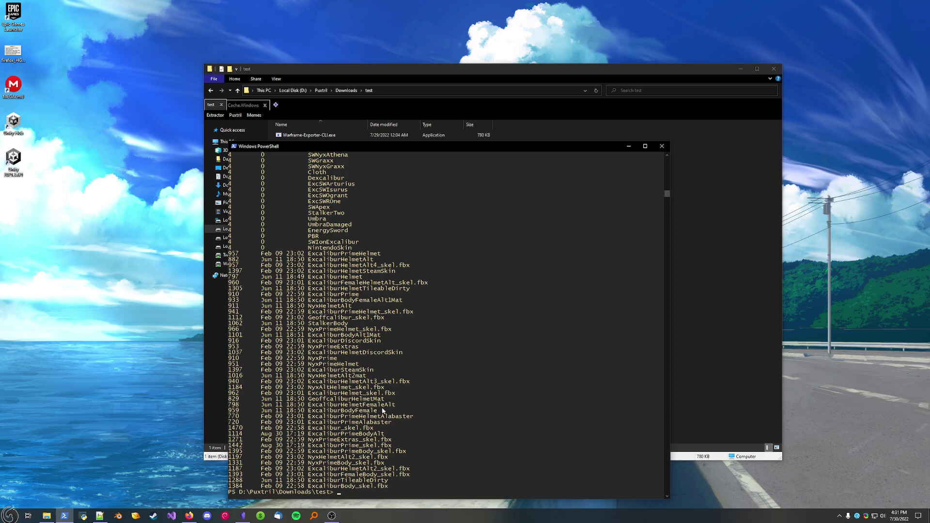
- Change the package from Misc to Texture, rerun the listing of /Lotus/Characters/Tenno/Excalibur, and look through its PNG entries
key(Up)
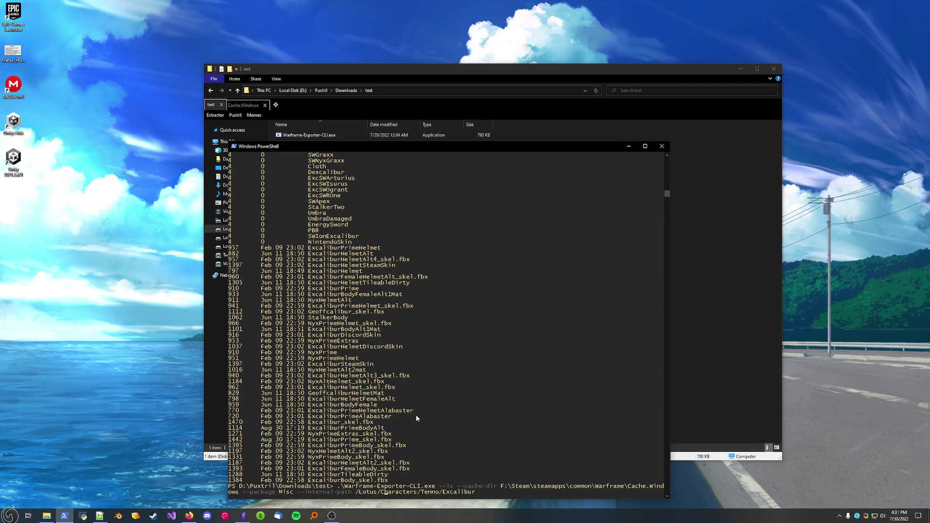
key(BackSpace)
key(BackSpace)
key(BackSpace)
key(BackSpace)
text(Texture)
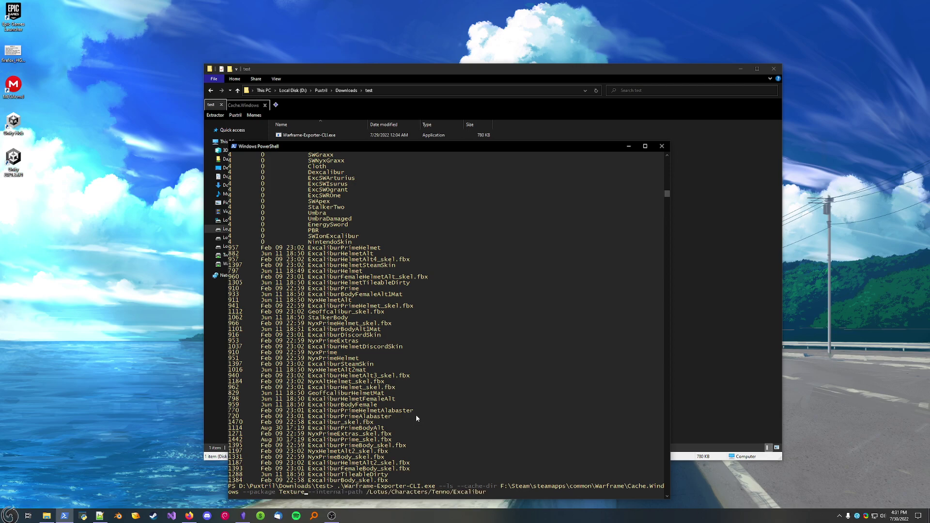
key(Return)
scroll(374, 371, up, 10)
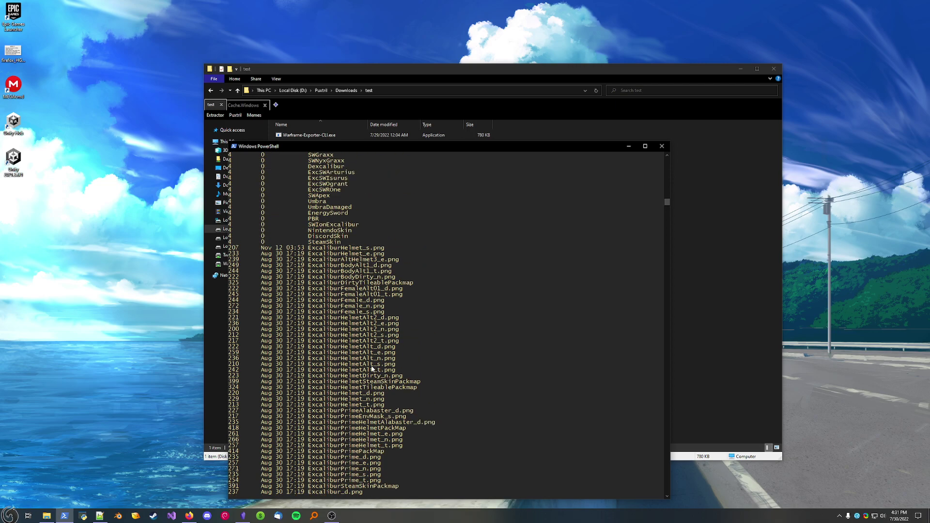
scroll(374, 371, down, 8)
scroll(375, 300, down, 5)
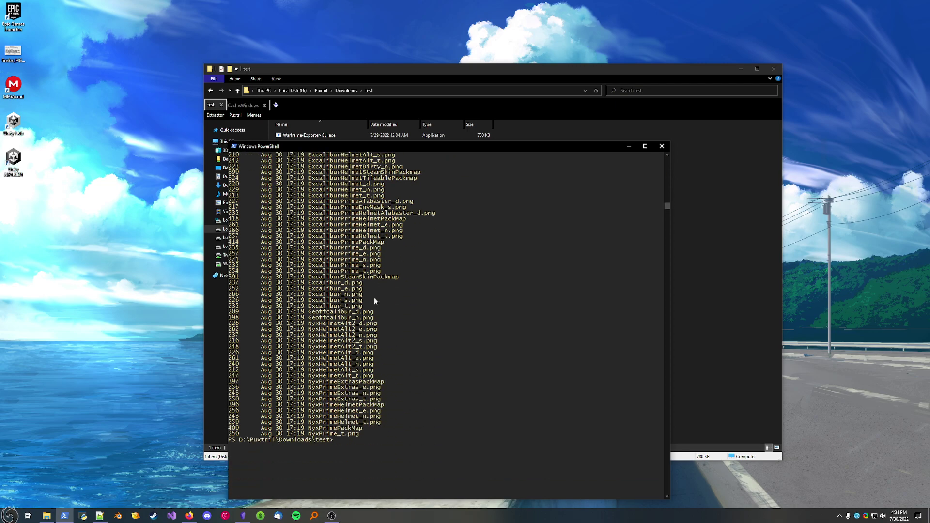
scroll(374, 301, up, 5)
scroll(374, 301, down, 8)
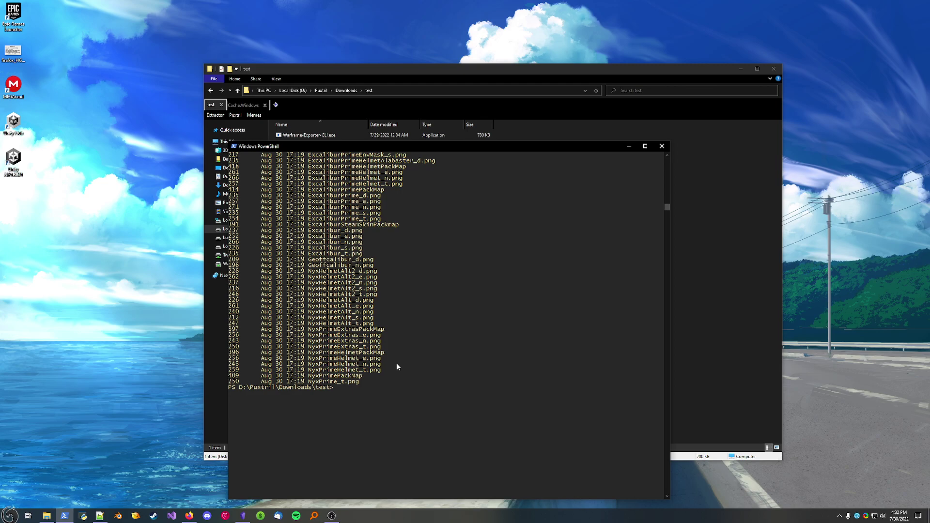
- Recall the Texture package command and replace --ls with --extract-textures, keeping the Excalibur internal path
key(Up)
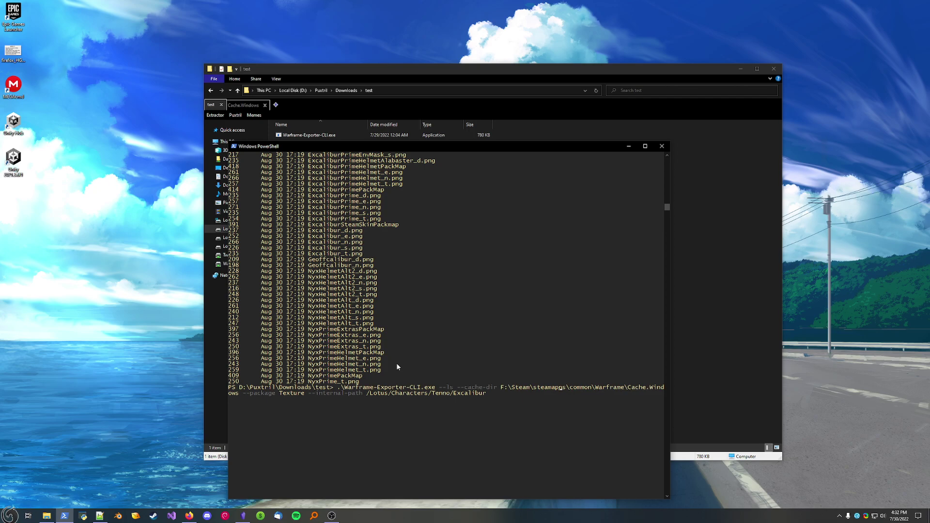
key(Left)
key(BackSpace)
key(BackSpace)
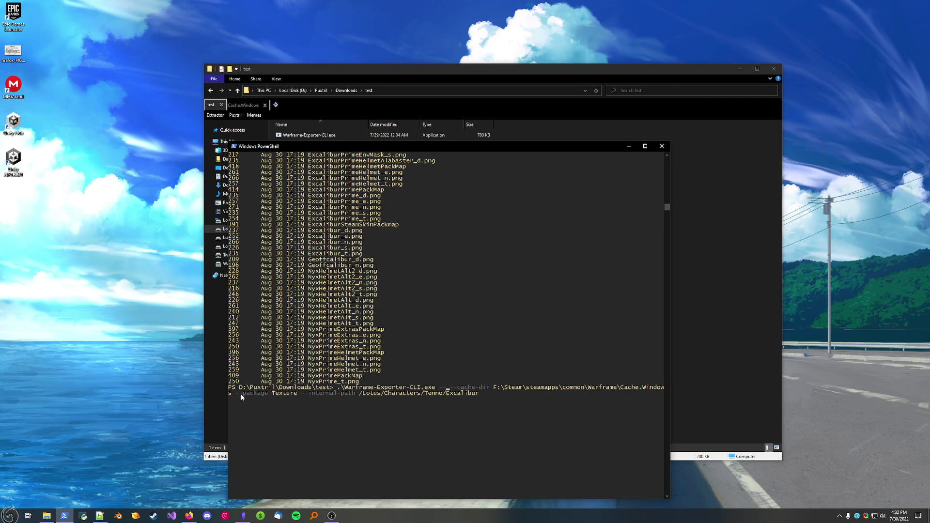
drag(240, 394, 291, 393)
click(430, 381)
text(extrac)
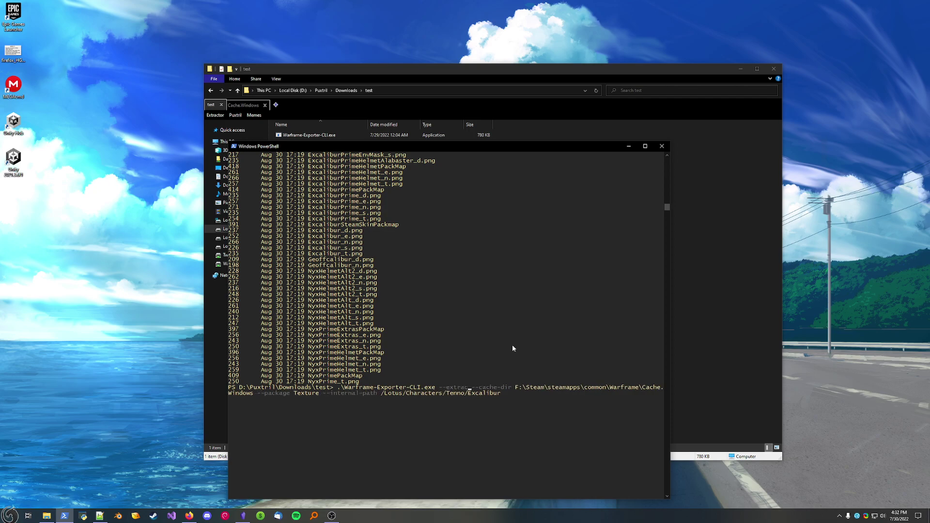
text(t-textures)
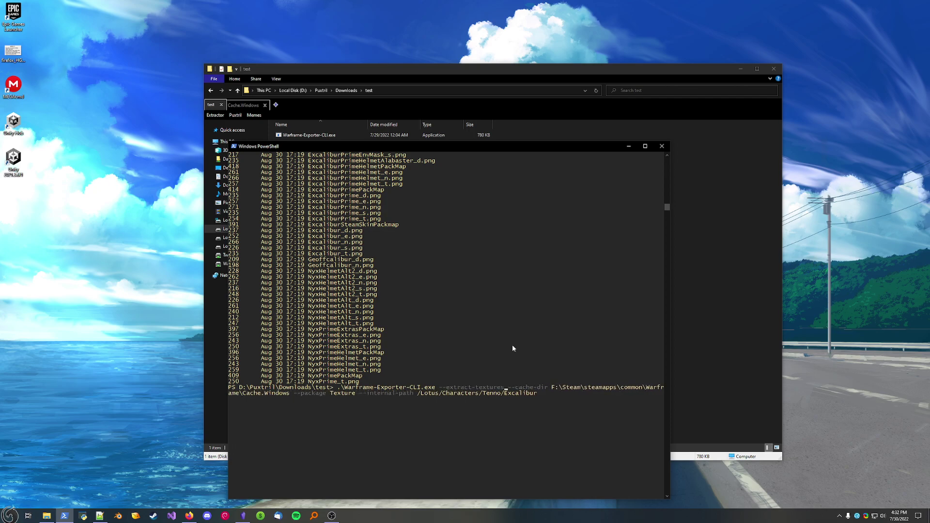
- Review the --output-path option's description in the earlier help output and return to the pending command
scroll(417, 328, up, 15)
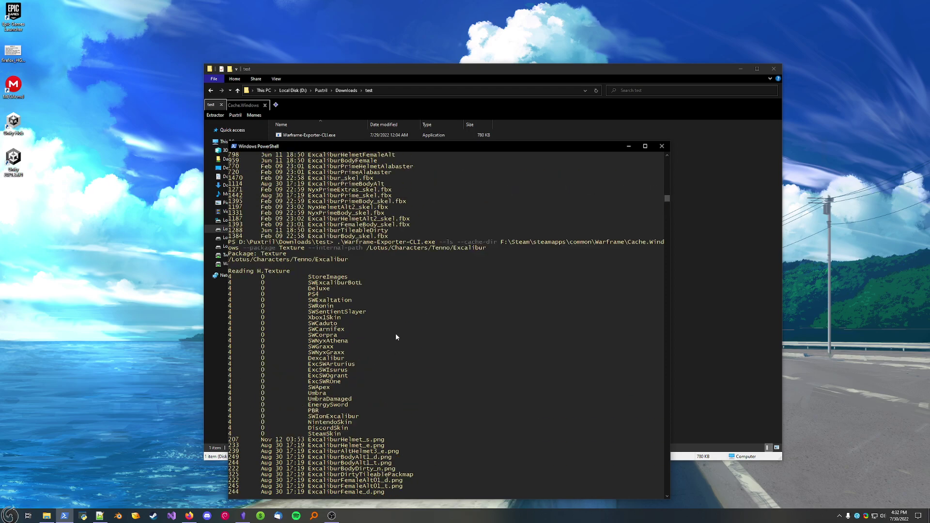
scroll(397, 332, up, 15)
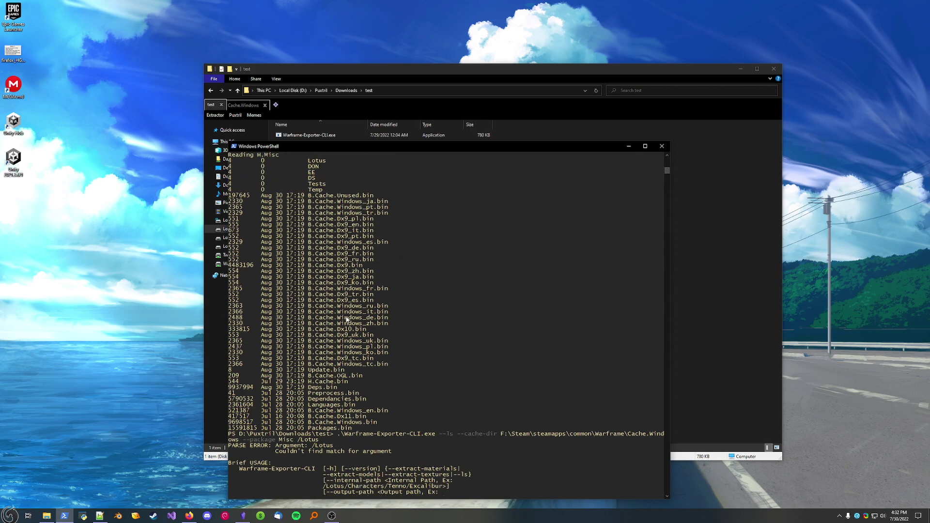
scroll(334, 323, up, 13)
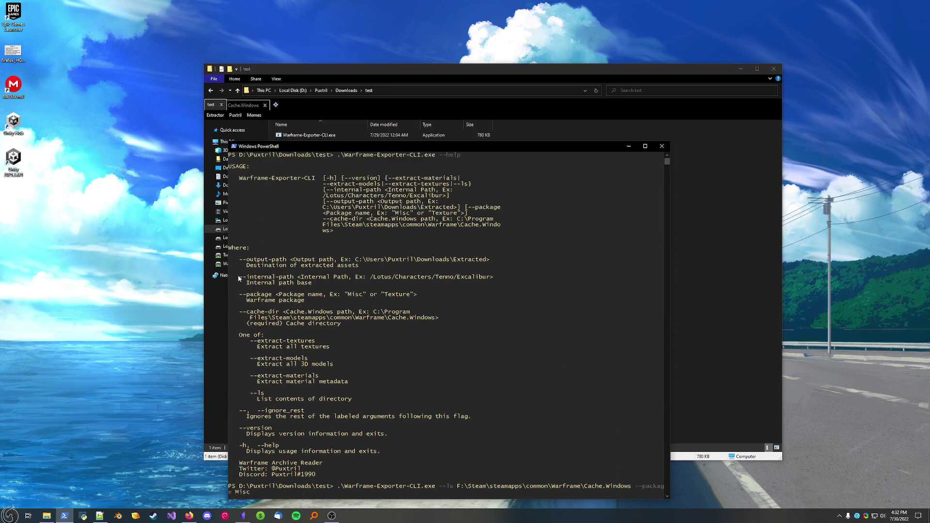
drag(229, 260, 361, 266)
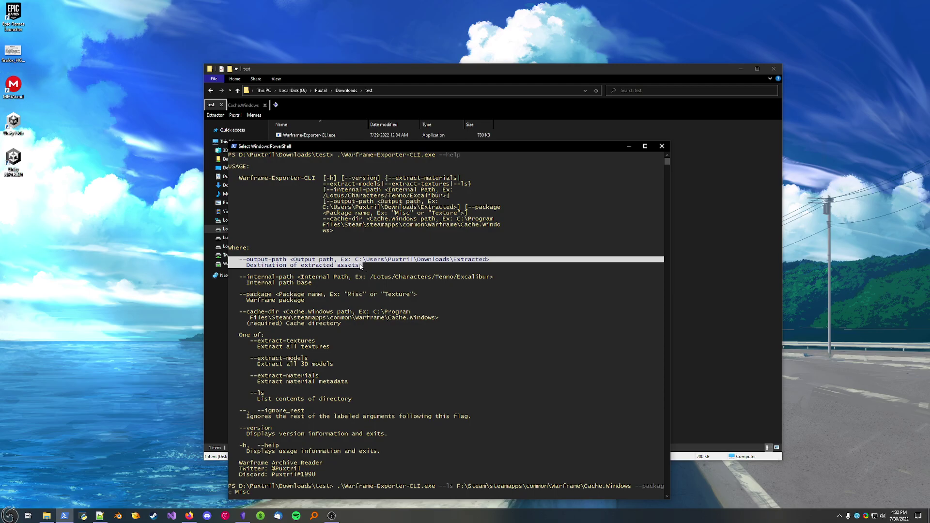
scroll(414, 284, down, 20)
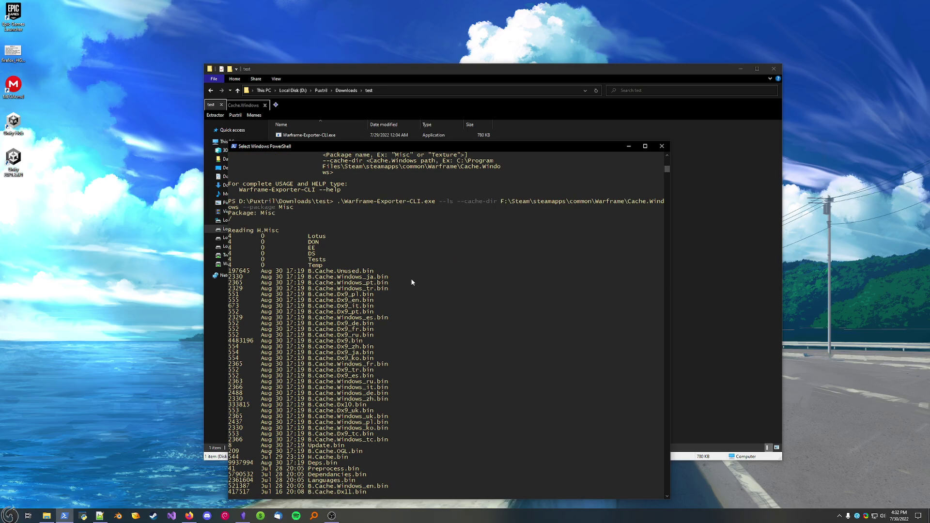
scroll(414, 269, up, 6)
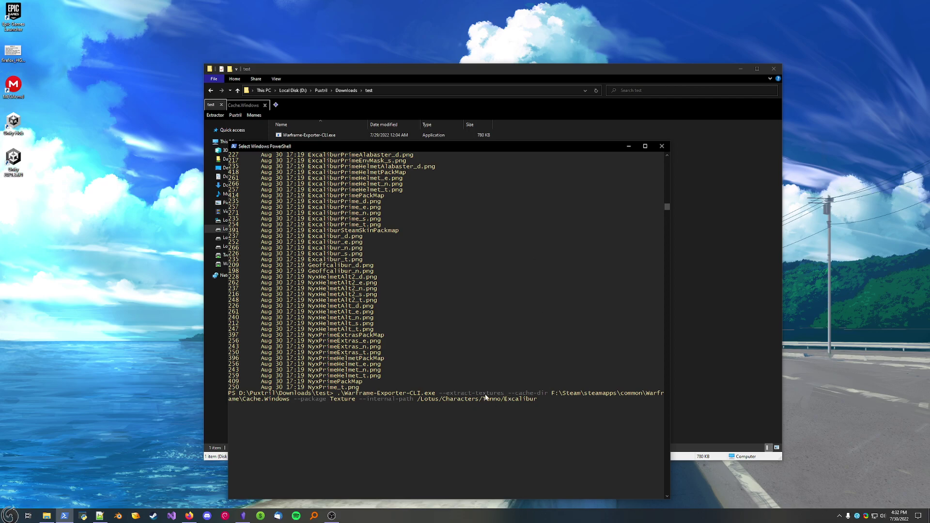
- Move the PowerShell window clear of the test folder's file list and run the pending Excalibur texture extraction
drag(469, 146, 426, 161)
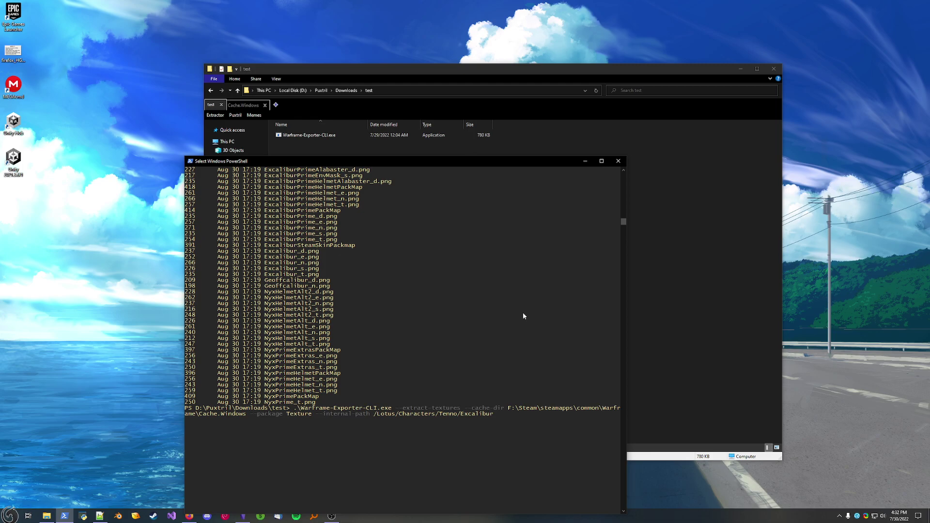
key(Return)
key(Return)
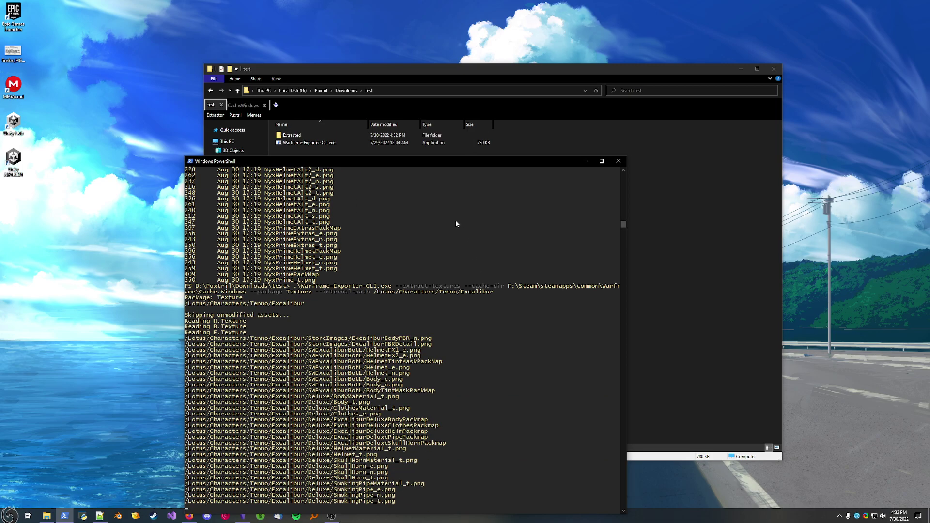
- Nudge the PowerShell window upward, switch to the File Explorer window of the test folder, and open its Extracted folder
drag(424, 162, 427, 155)
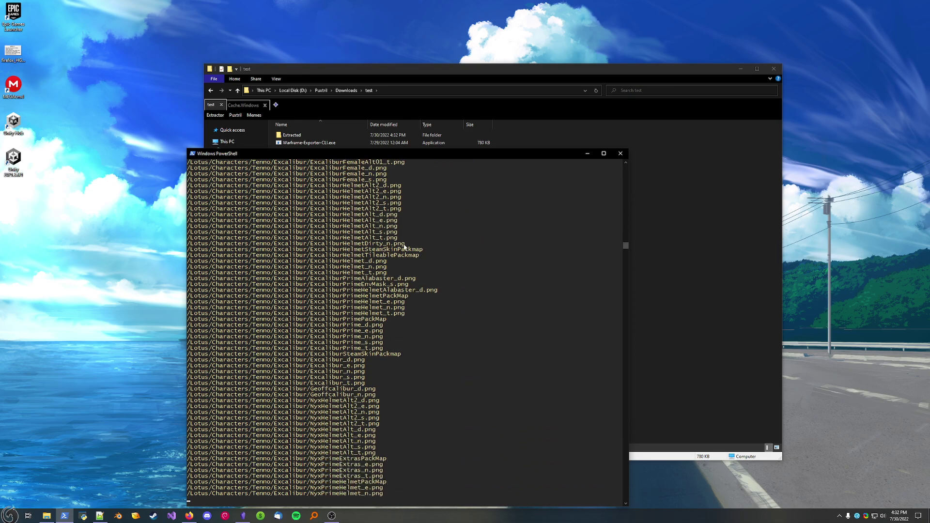
click(667, 238)
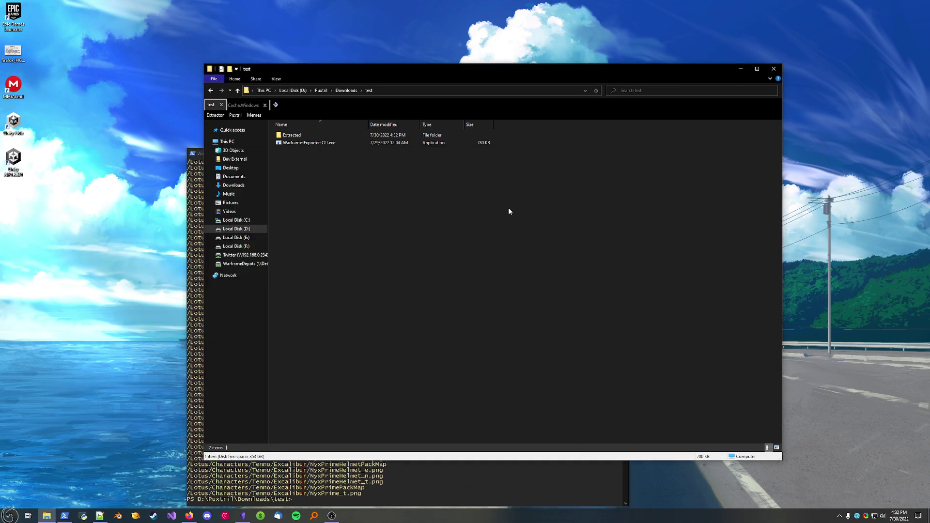
double_click(298, 136)
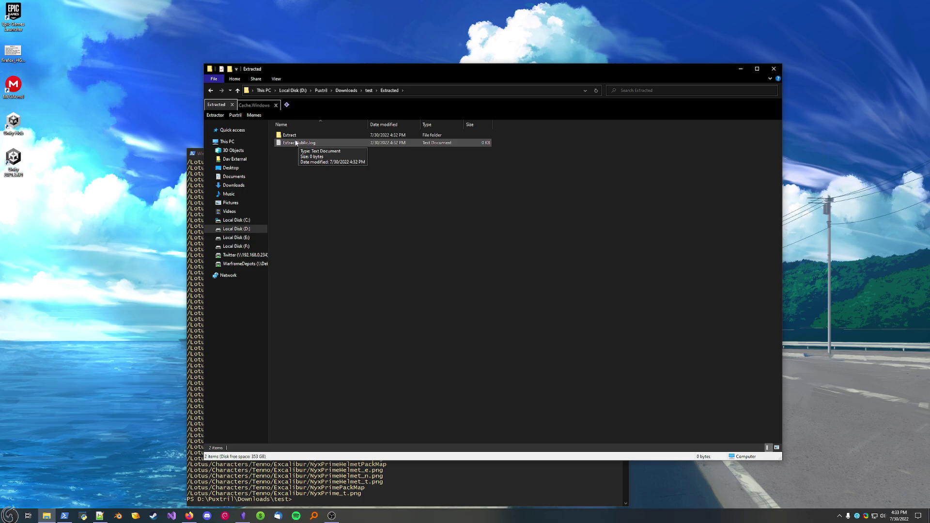
- Open Extract > Lotus > Characters > Tenno > Excalibur inside the Extracted folder and look over the extracted texture files
double_click(296, 136)
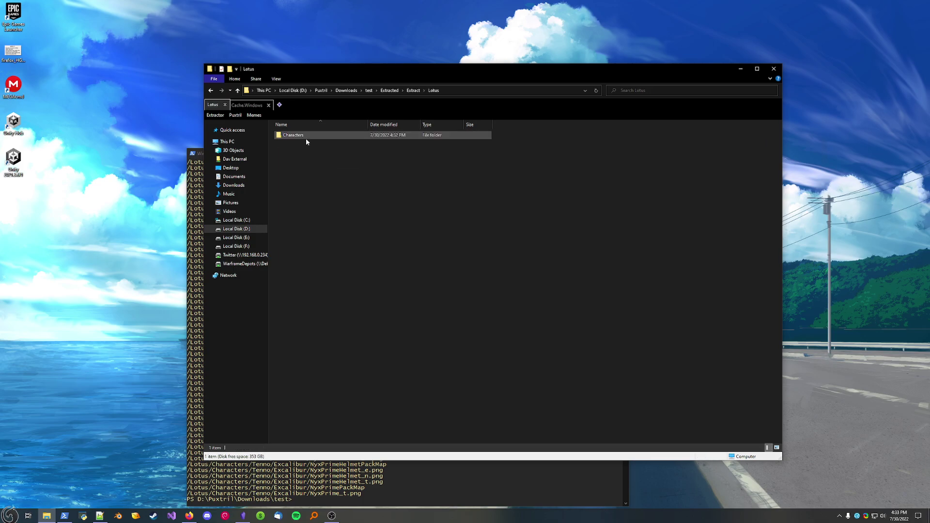
double_click(306, 139)
double_click(305, 139)
double_click(305, 137)
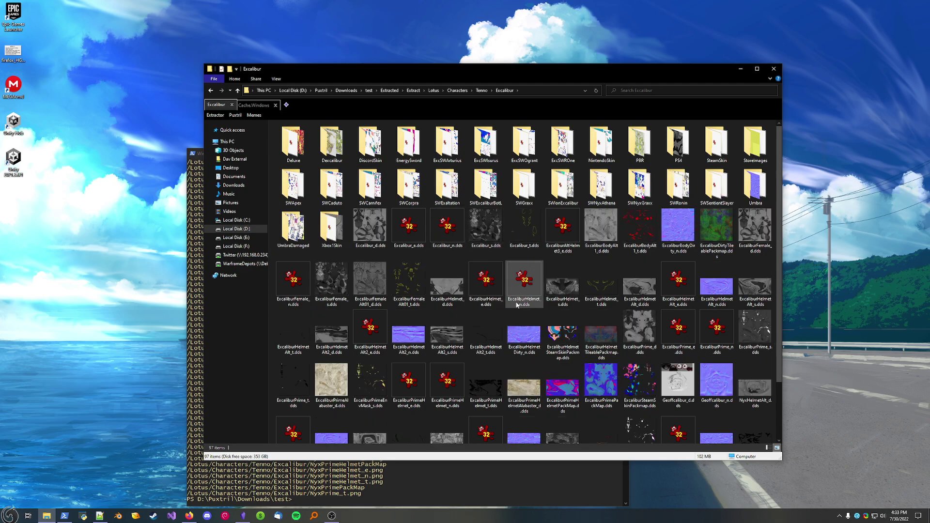
scroll(513, 299, down, 2)
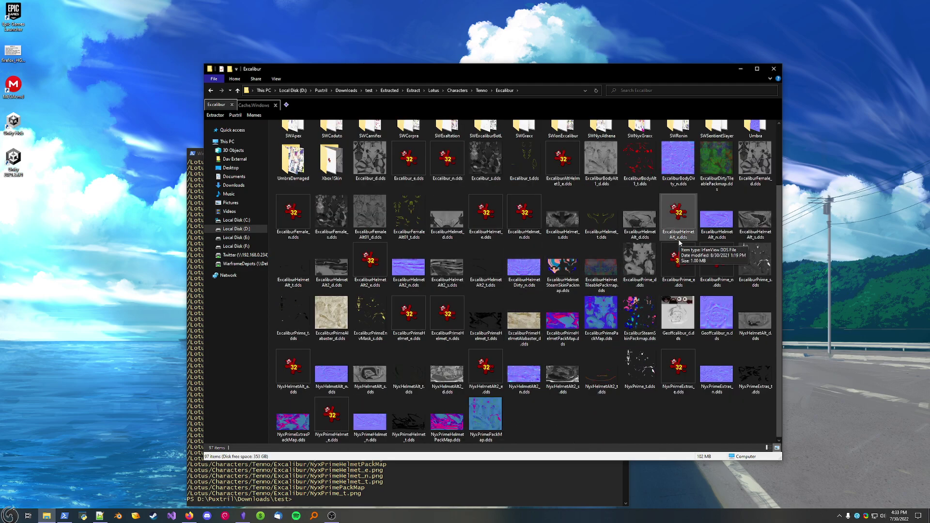
- Return to PowerShell, recall the Excalibur texture extraction command and change its --package value to Misc
click(463, 484)
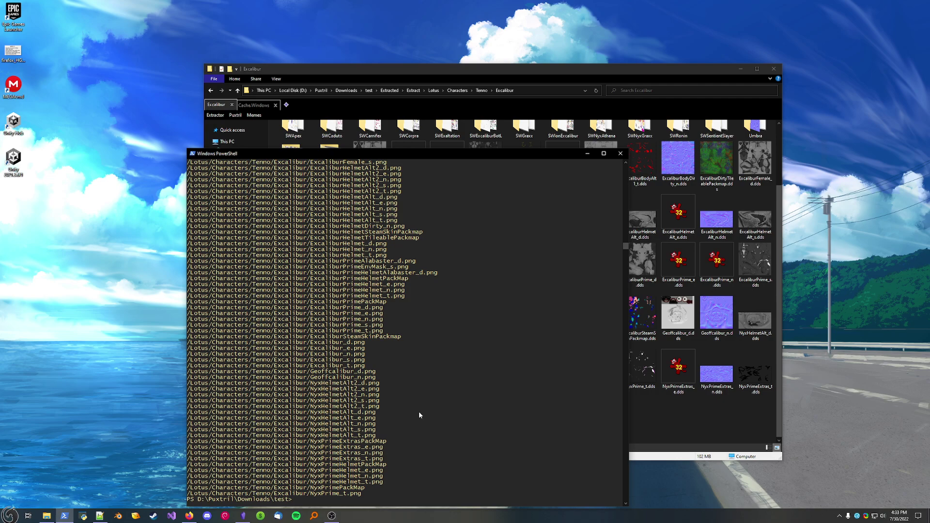
key(Up)
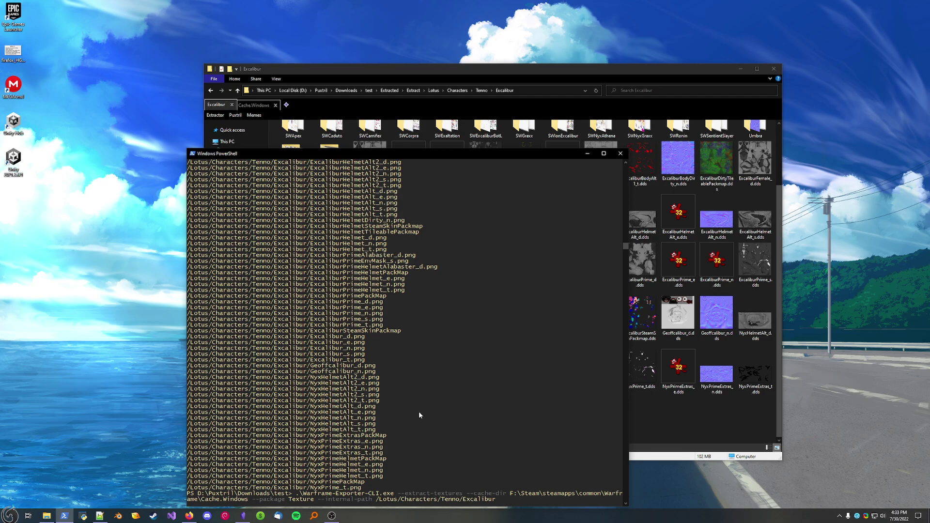
key(ctrl+Left)
key(ctrl+Left)
key(ctrl+Left)
key(ctrl+Left)
key(ctrl+Left)
key(ctrl+Left)
key(ctrl+Left)
key(ctrl+Left)
key(BackSpace)
key(BackSpace)
key(BackSpace)
key(BackSpace)
key(BackSpace)
key(BackSpace)
key(BackSpace)
text(M)
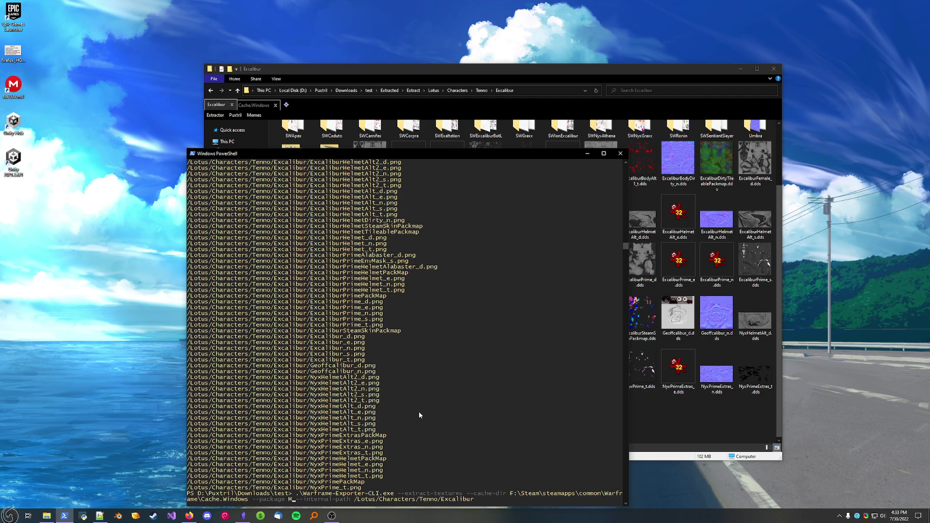
text(isc)
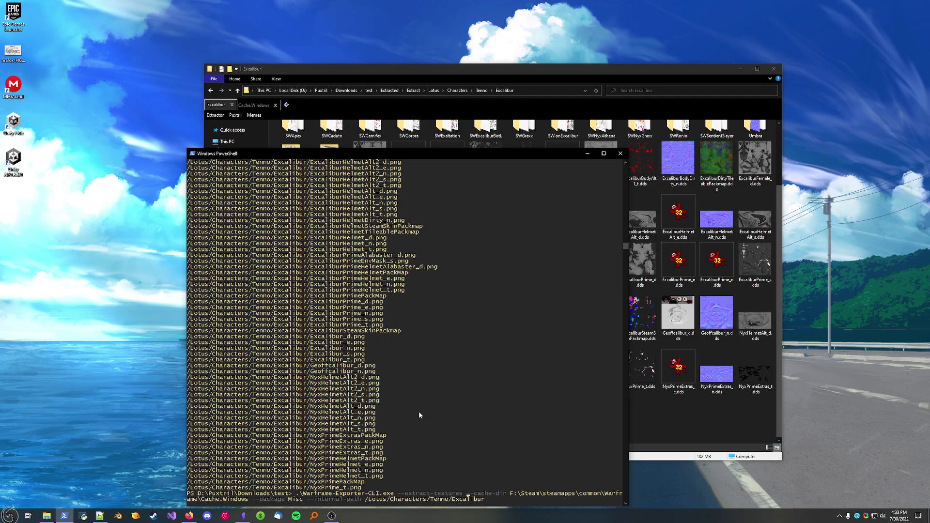
- Replace --extract-textures with --extract-models, run the command, and bring the Excalibur folder window forward
key(ctrl+Left)
key(ctrl+Left)
key(BackSpace)
key(BackSpace)
key(BackSpace)
key(BackSpace)
key(BackSpace)
key(BackSpace)
key(BackSpace)
key(BackSpace)
text(models)
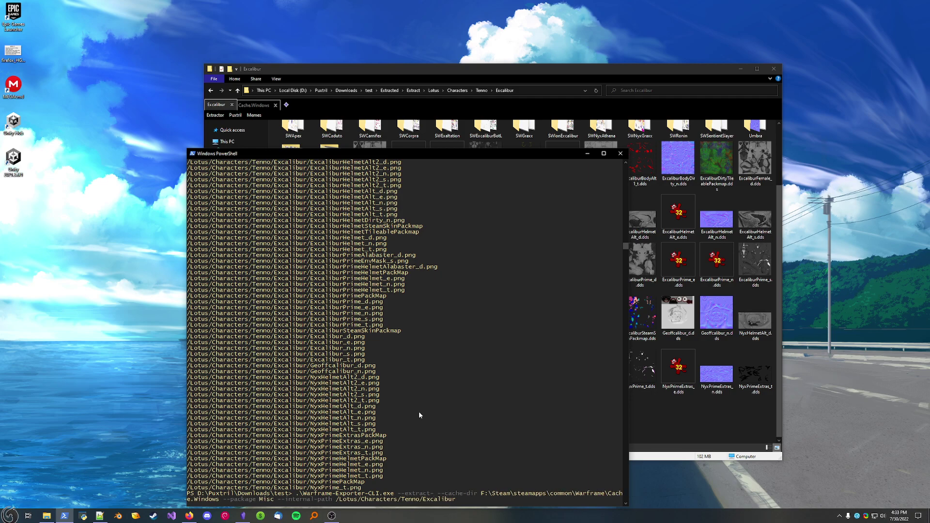
key(Return)
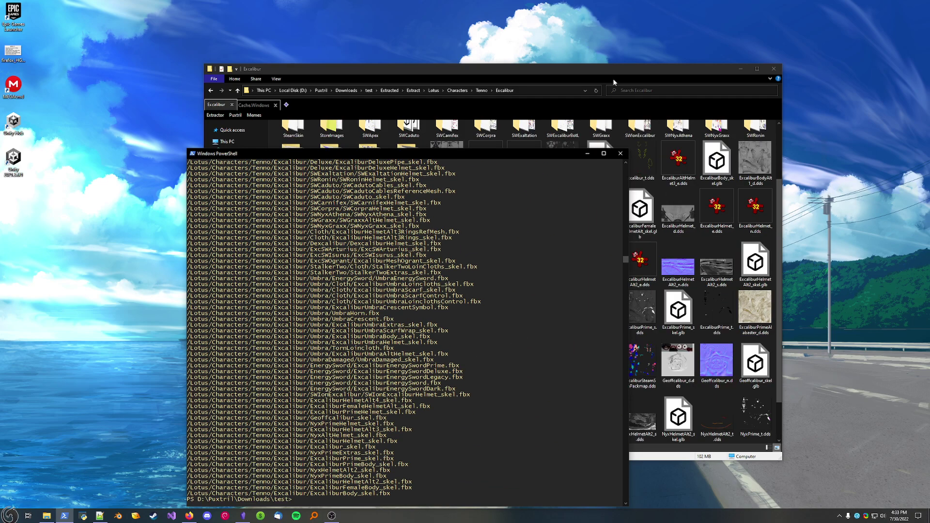
click(635, 207)
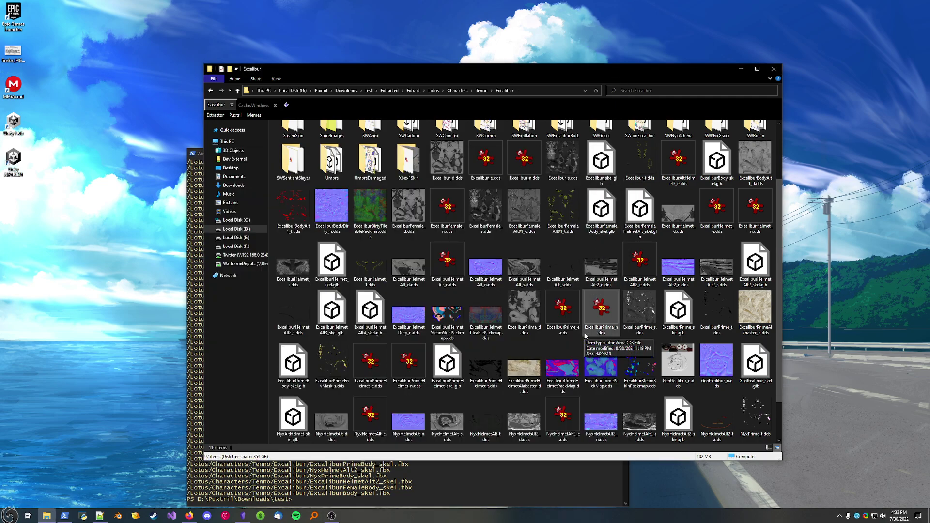
- Recall the model extraction command in PowerShell, change --extract-models to --extract-materials, and run it
click(442, 503)
key(Up)
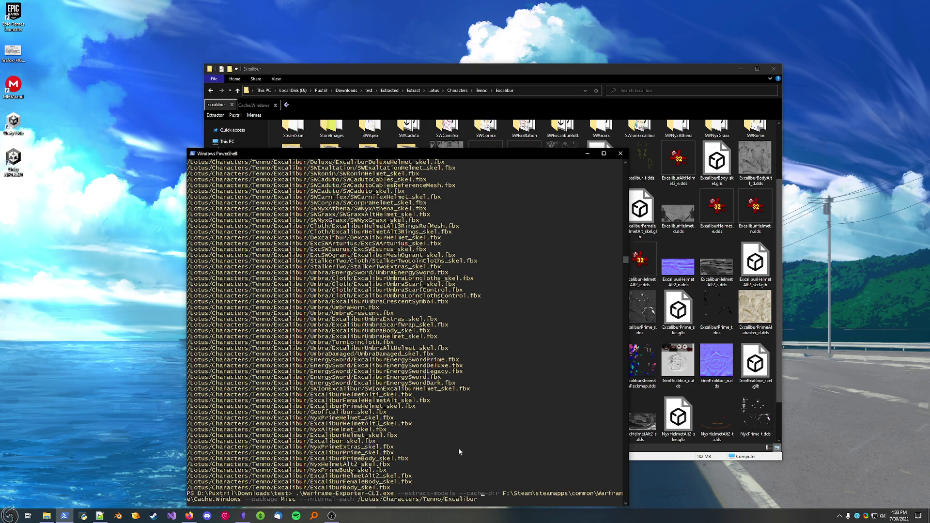
key(ctrl+Left)
key(BackSpace)
key(BackSpace)
key(BackSpace)
key(BackSpace)
key(BackSpace)
key(BackSpace)
text(mater)
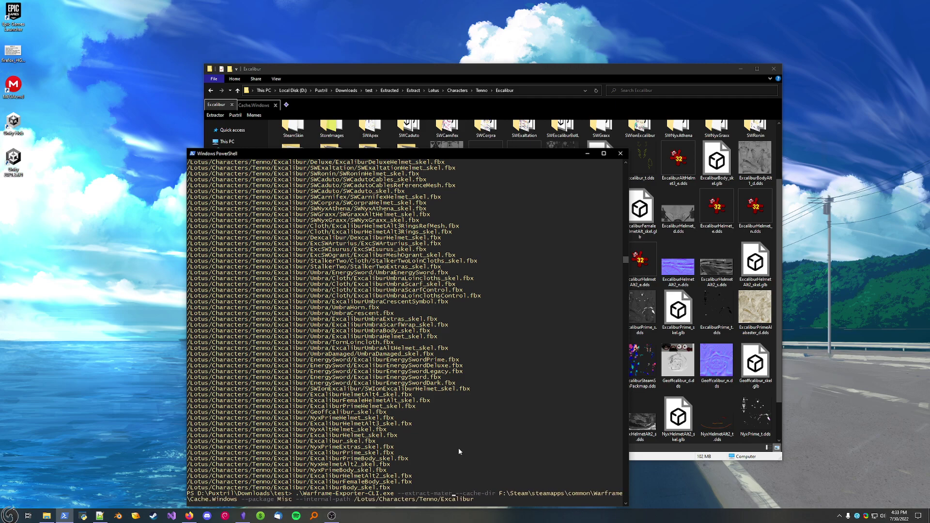
text(ials)
key(Return)
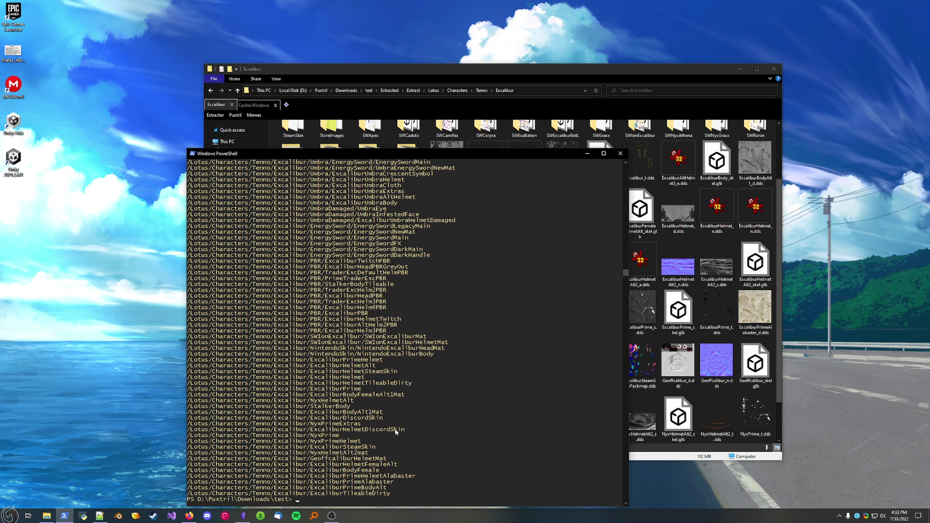
- Open the extracted ExcaliburBodyFemale.txt material file from the Excalibur folder, then close it
click(678, 213)
click(402, 209)
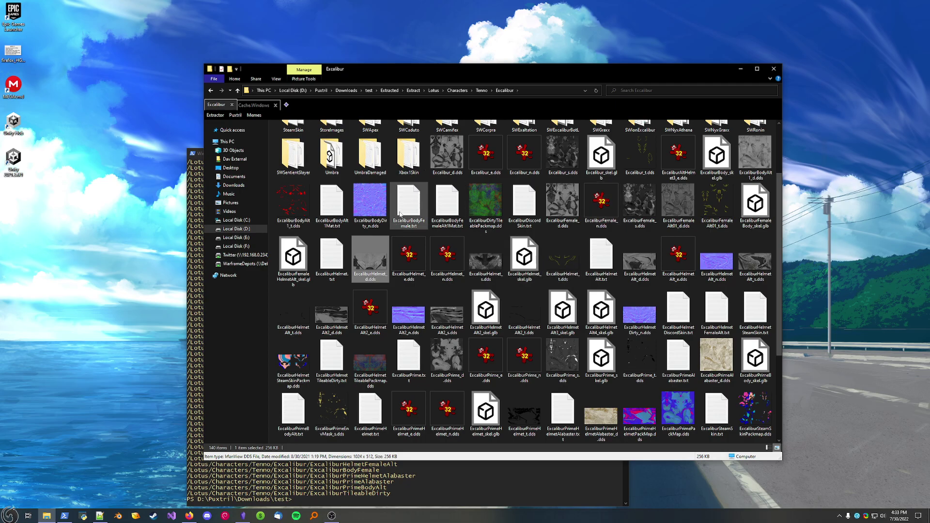
double_click(400, 214)
click(722, 59)
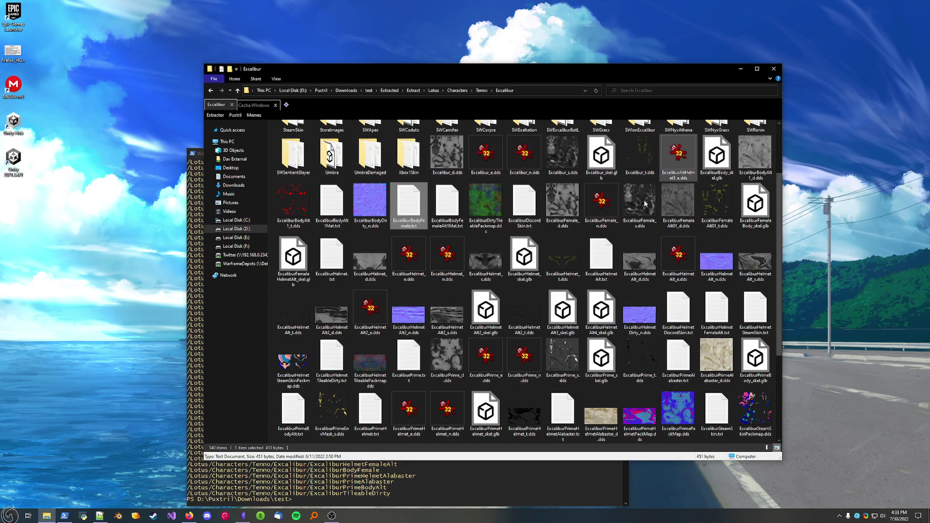
- Nudge the PowerShell window upward, change --extract-materials back to --extract-models in the recalled command, and rerun it for Excalibur
click(485, 467)
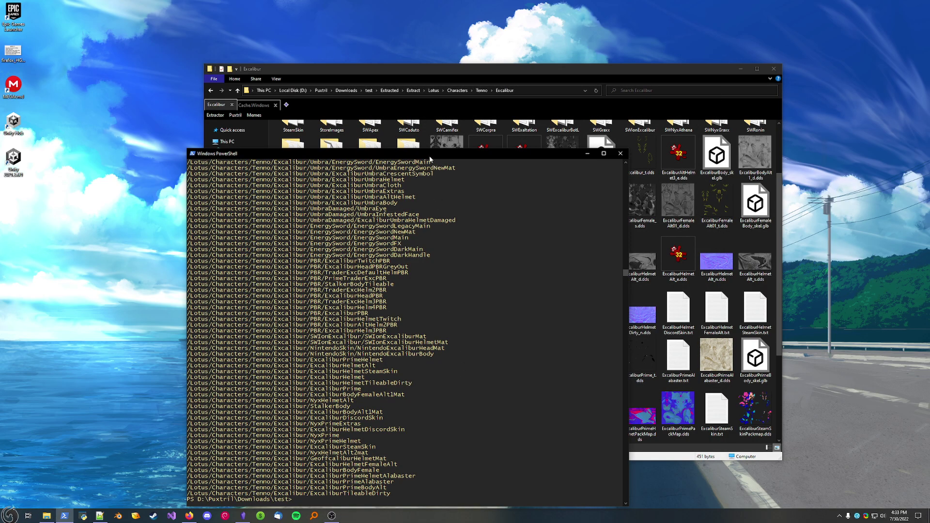
drag(431, 158, 428, 144)
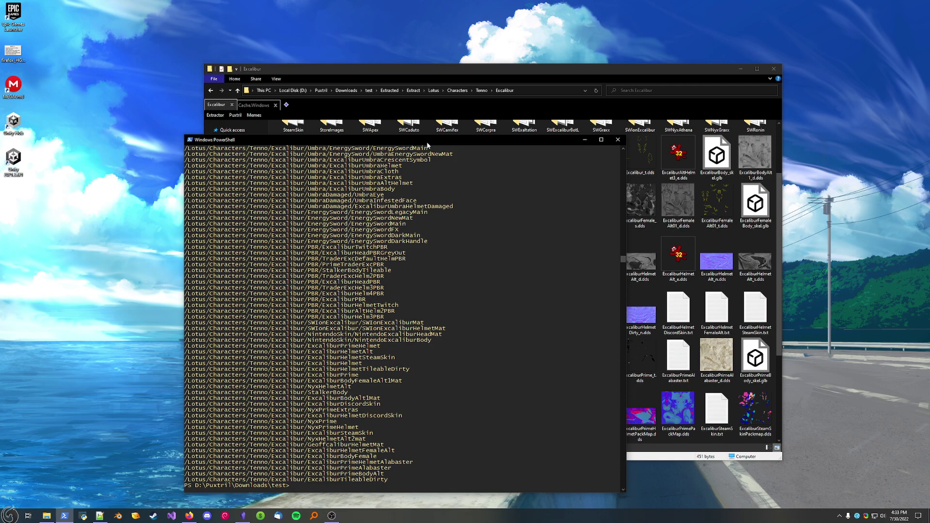
key(Up)
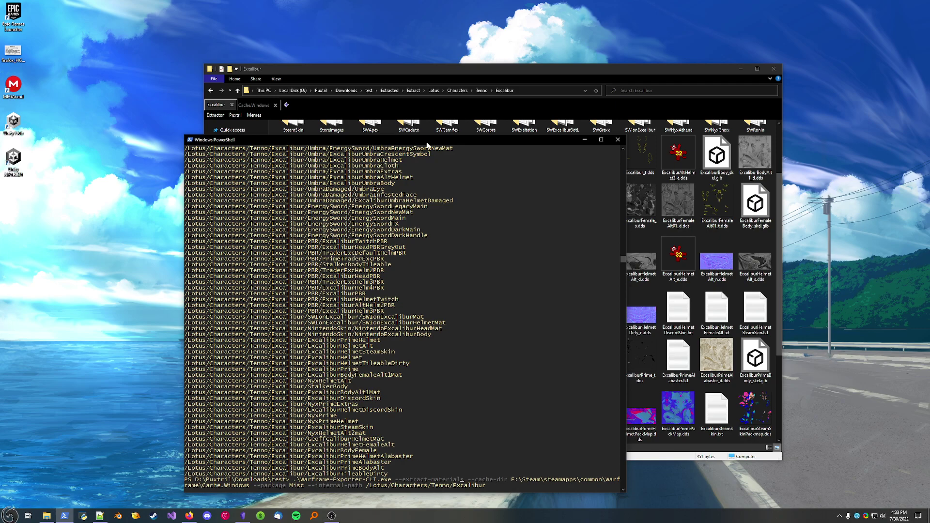
key(BackSpace)
key(BackSpace)
key(BackSpace)
key(BackSpace)
key(BackSpace)
key(BackSpace)
key(BackSpace)
key(BackSpace)
key(BackSpace)
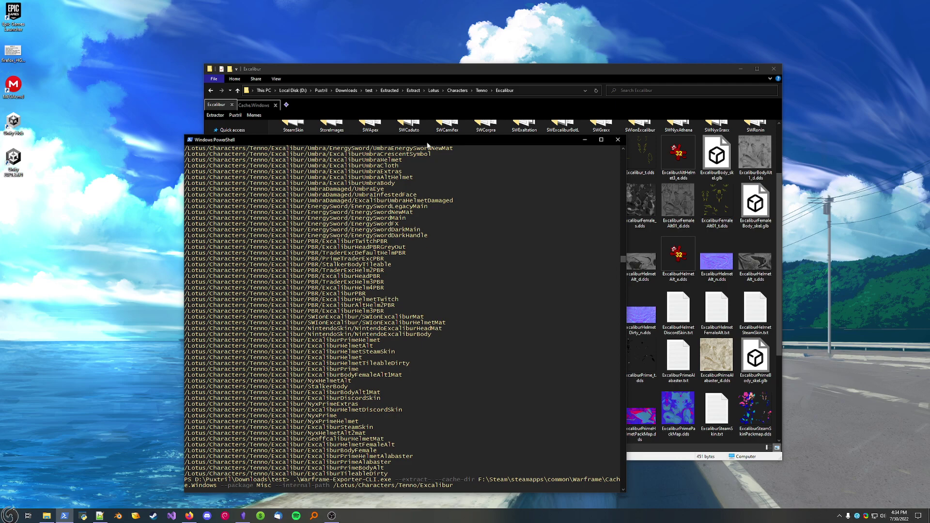
text(models)
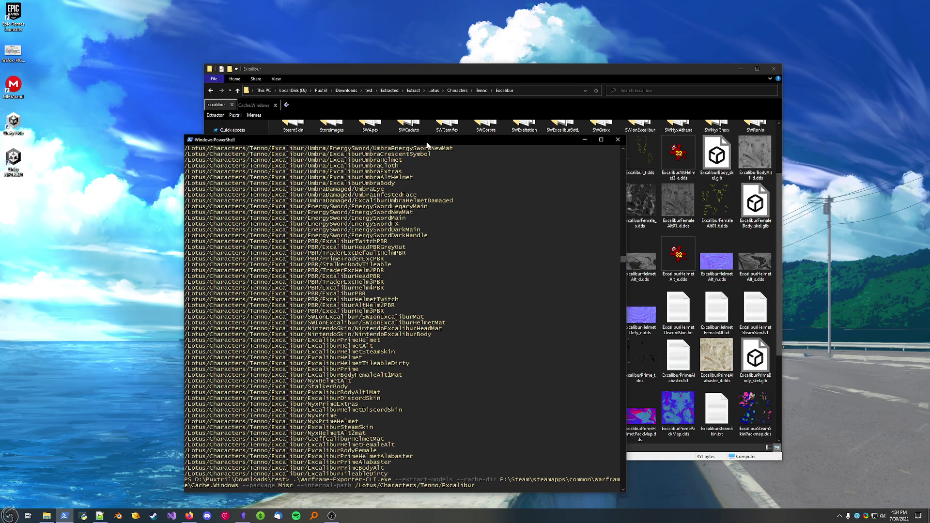
key(Return)
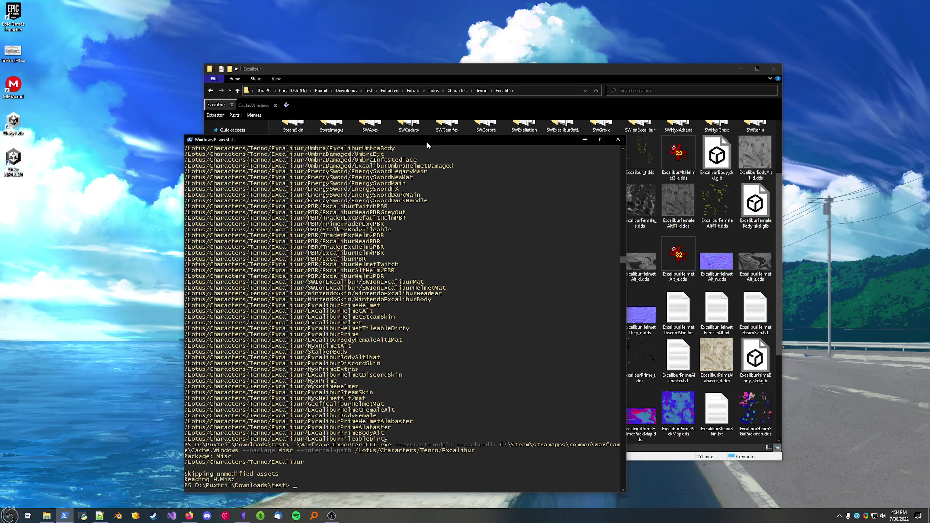
- Move the PowerShell window aside, bring the Excalibur folder window forward, and sort its contents by date
drag(454, 140, 328, 123)
click(542, 70)
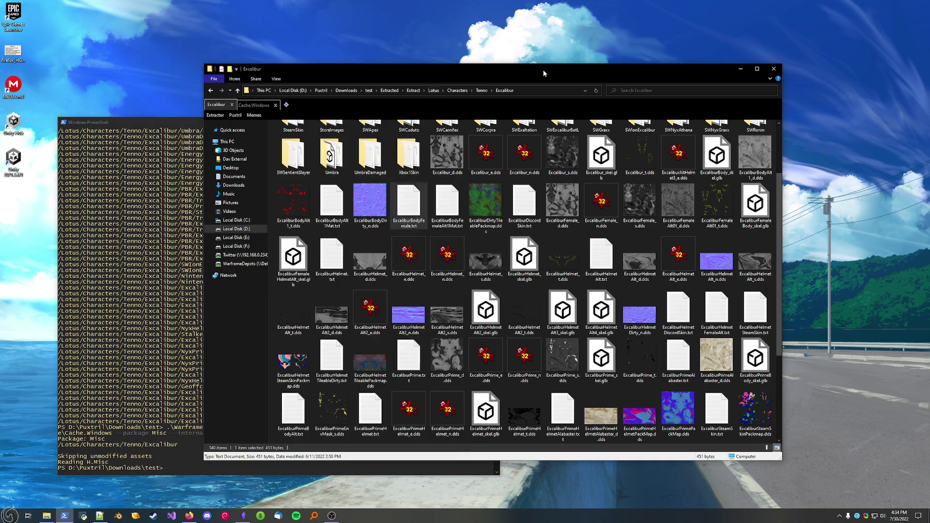
right_click(275, 177)
mouse_move(289, 192)
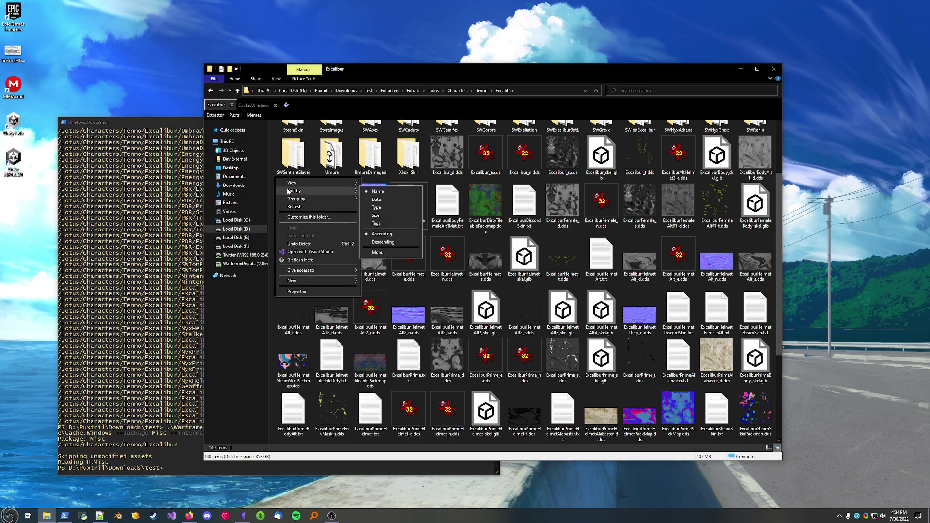
click(377, 208)
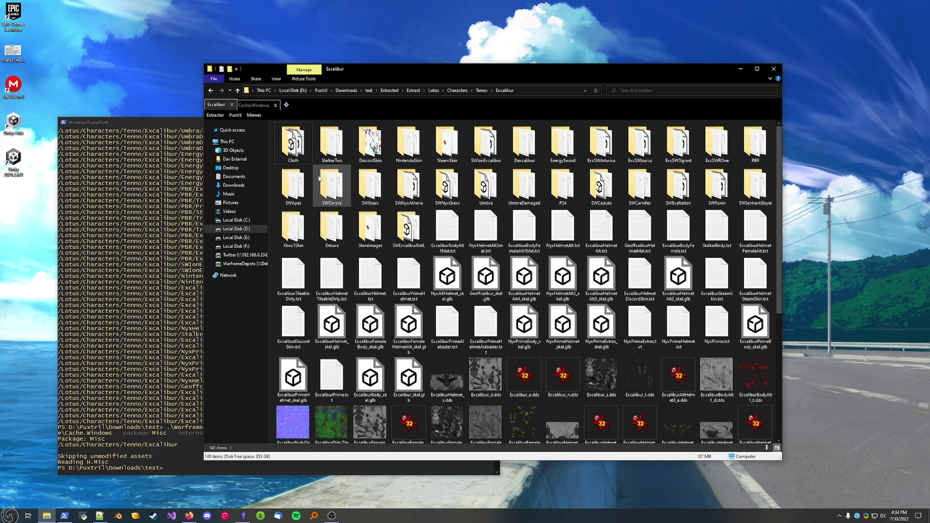
- Show the Excalibur folder in Details view, sorted by name with a wider Name column, and review the file dates
right_click(274, 183)
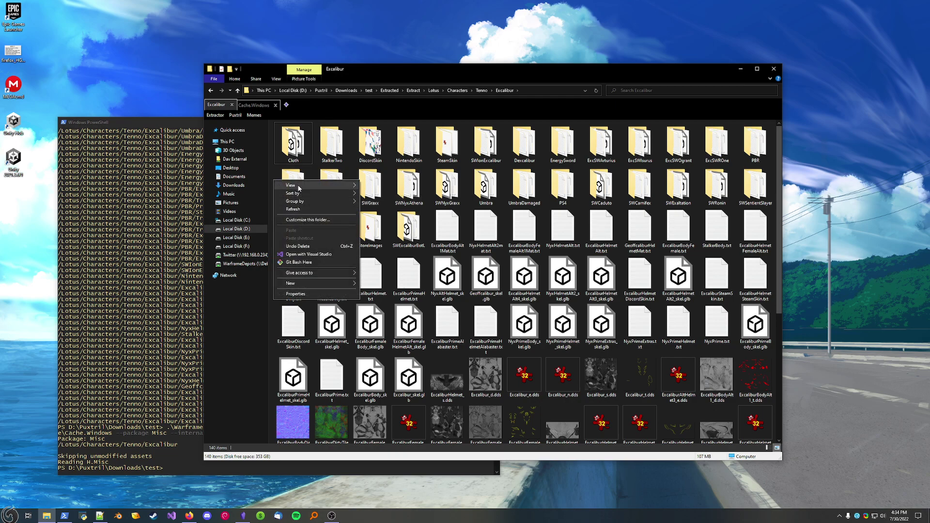
mouse_move(295, 185)
click(377, 225)
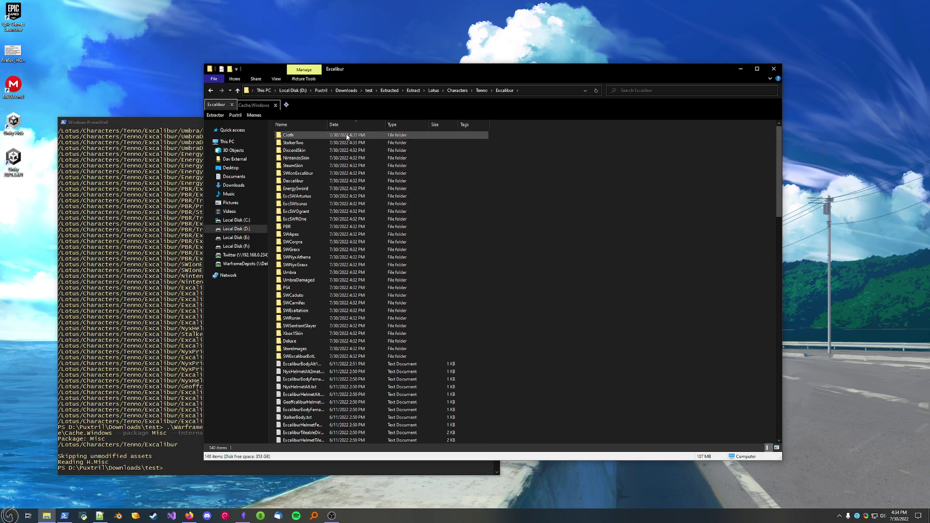
click(308, 126)
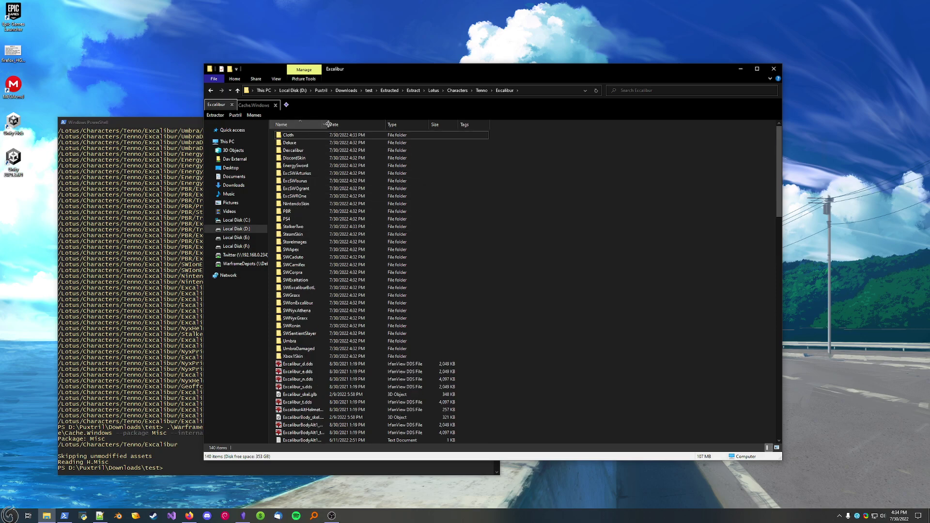
drag(328, 125, 359, 126)
scroll(494, 244, down, 8)
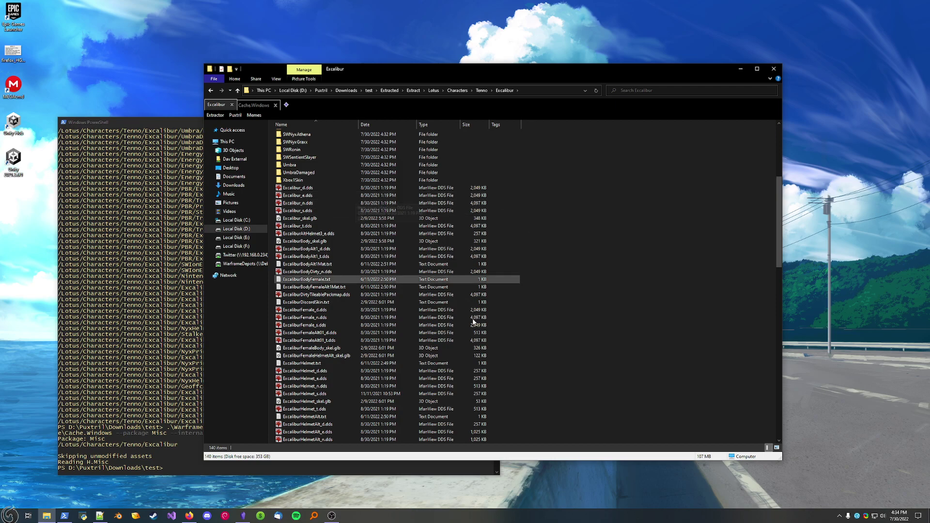
scroll(575, 307, down, 5)
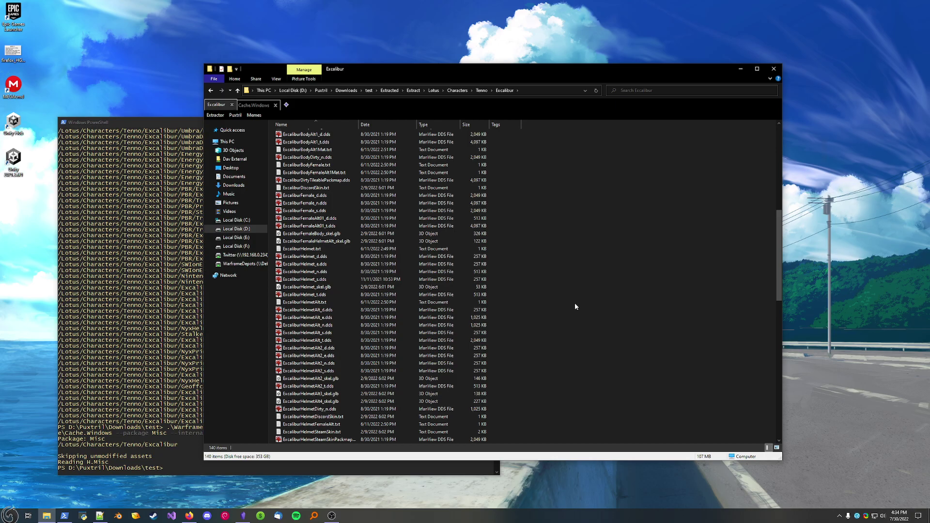
- Bring the PowerShell window to the front and move it slightly up over the folder window
click(153, 129)
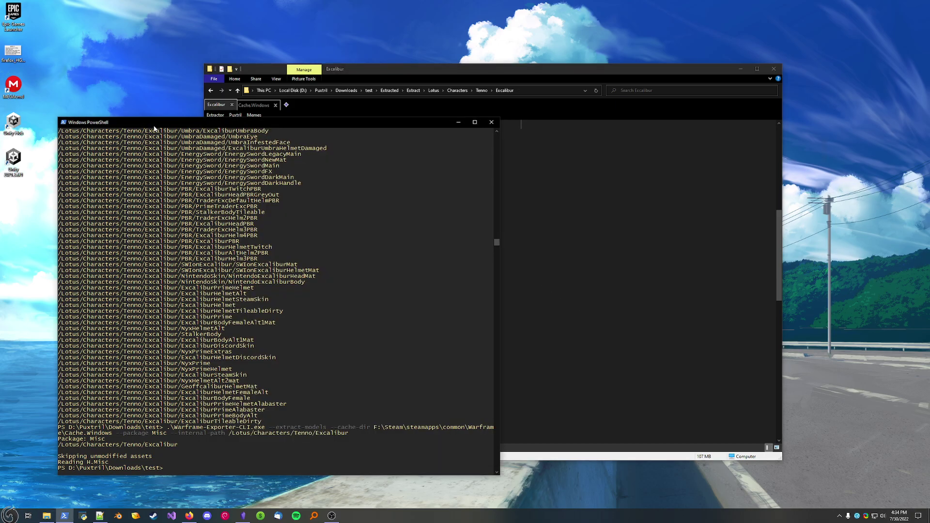
drag(154, 128, 170, 104)
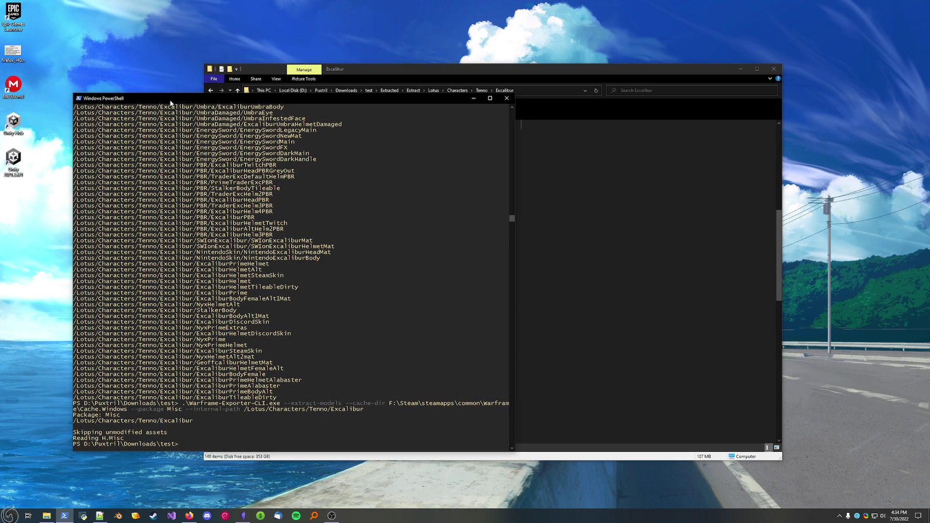